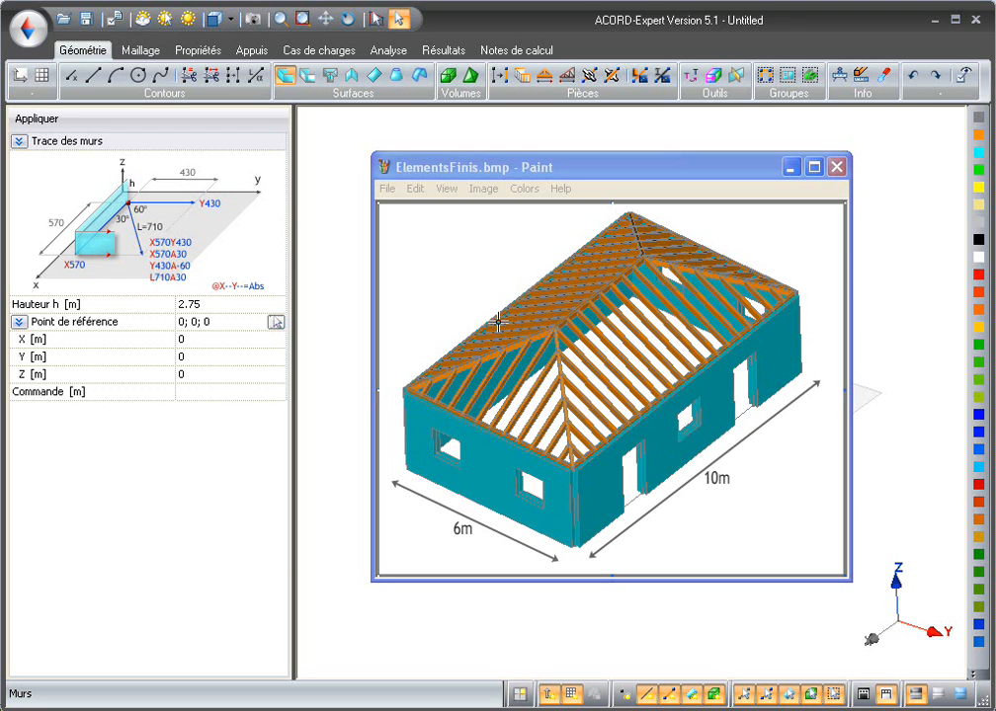
# - Trace four 2.75 m high walls from the origin, enclosing a rectangle 10 m along X by 6 m along Y
pyautogui.click(791, 168)
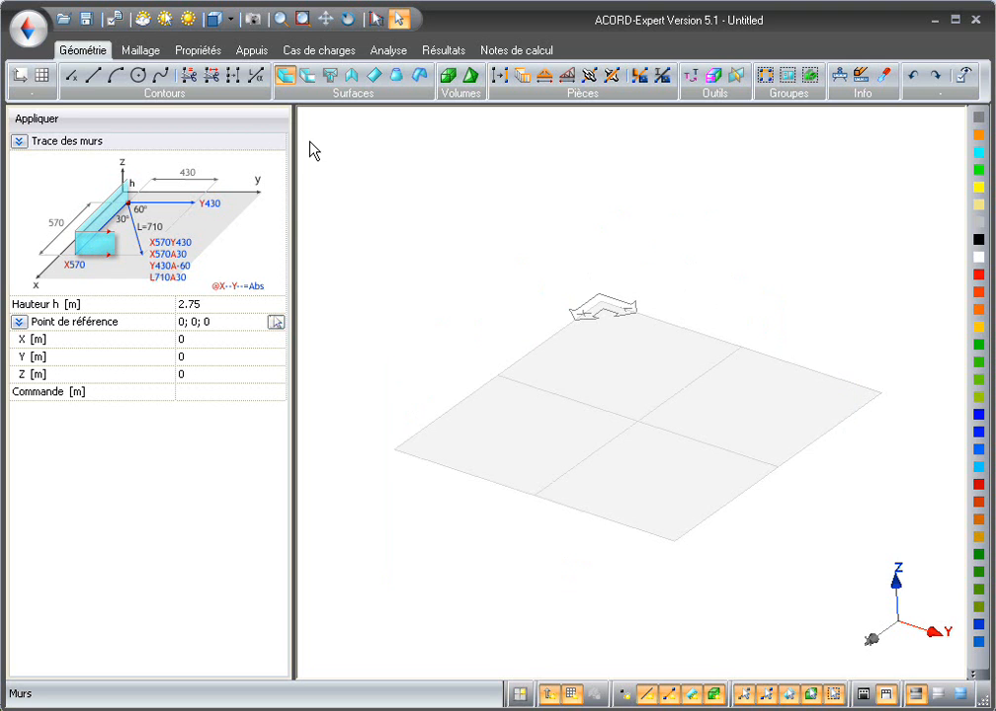
pyautogui.click(216, 392)
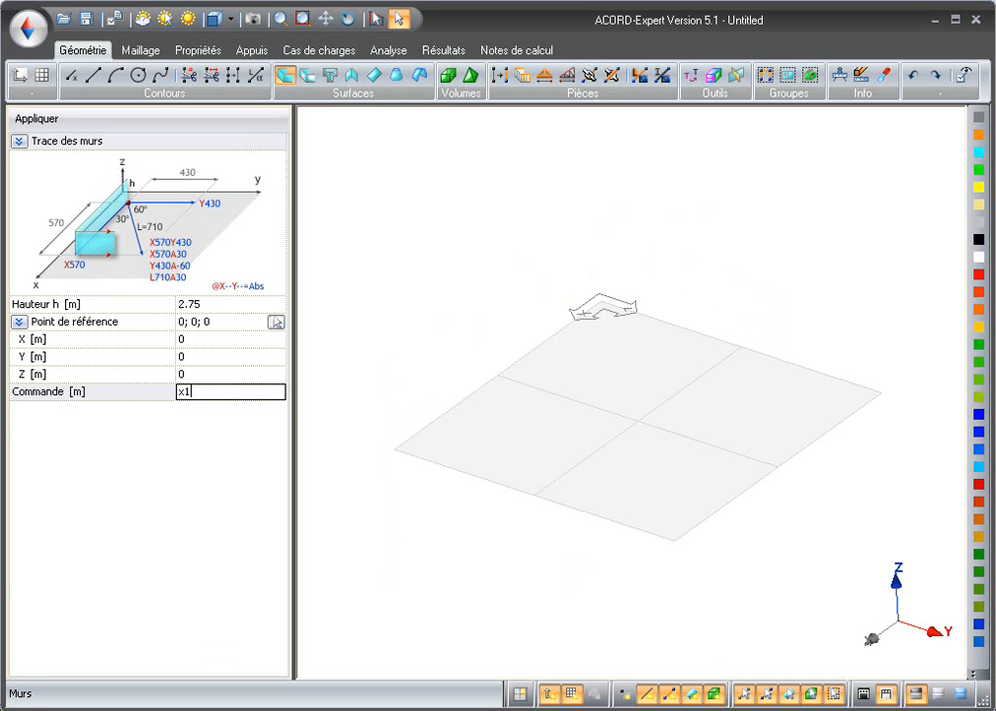
pyautogui.write('x10')
pyautogui.press('Return')
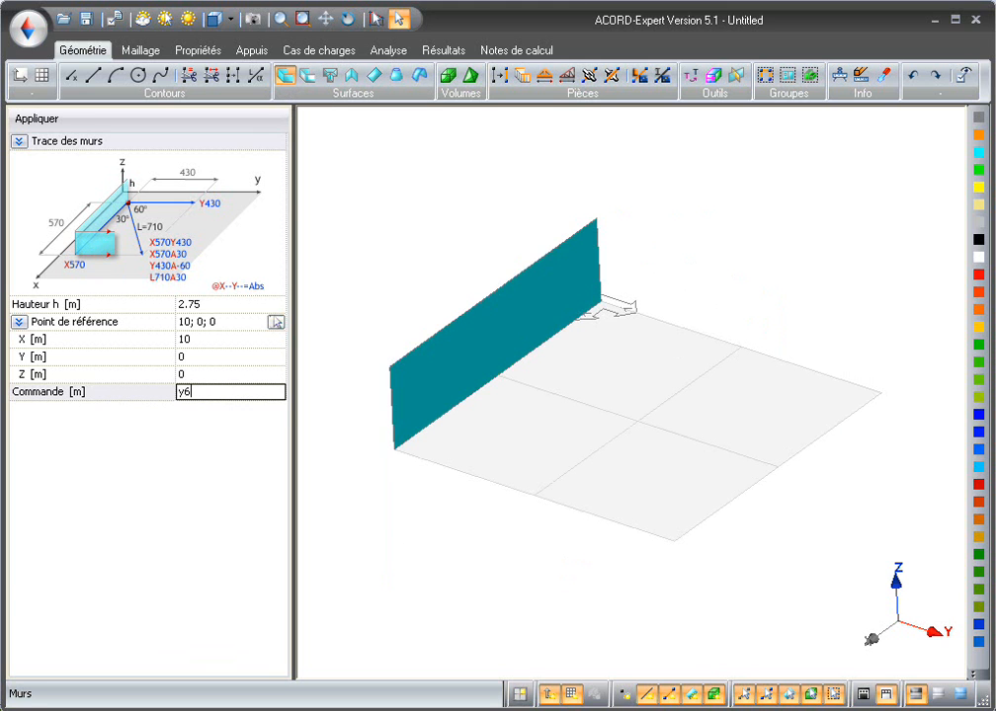
pyautogui.write('y6')
pyautogui.press('Return')
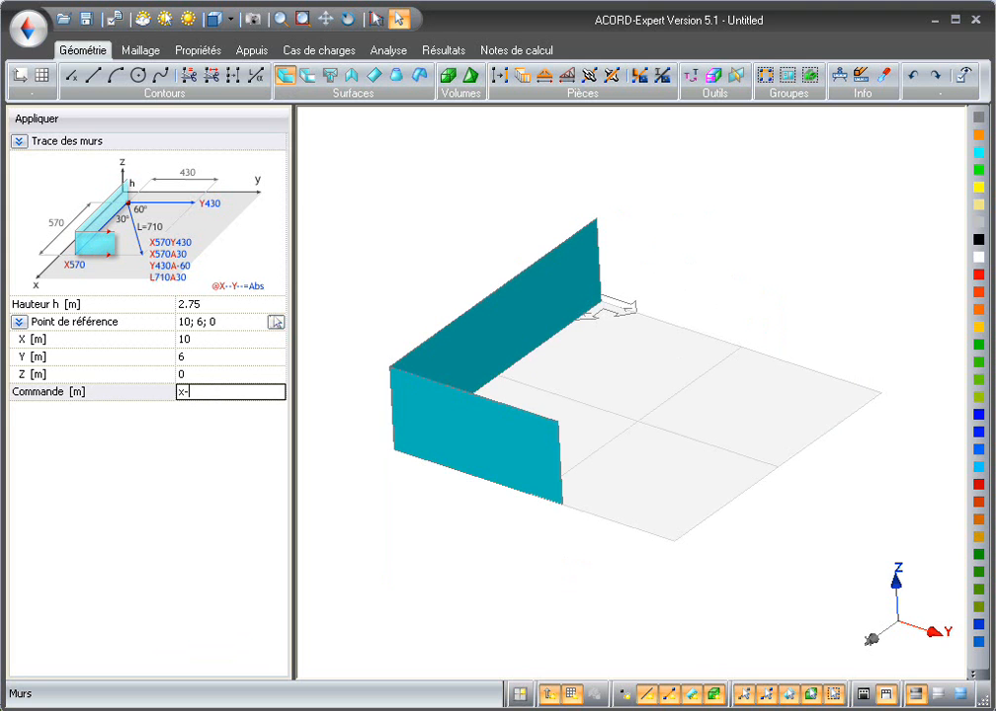
pyautogui.write('x-10')
pyautogui.press('Return')
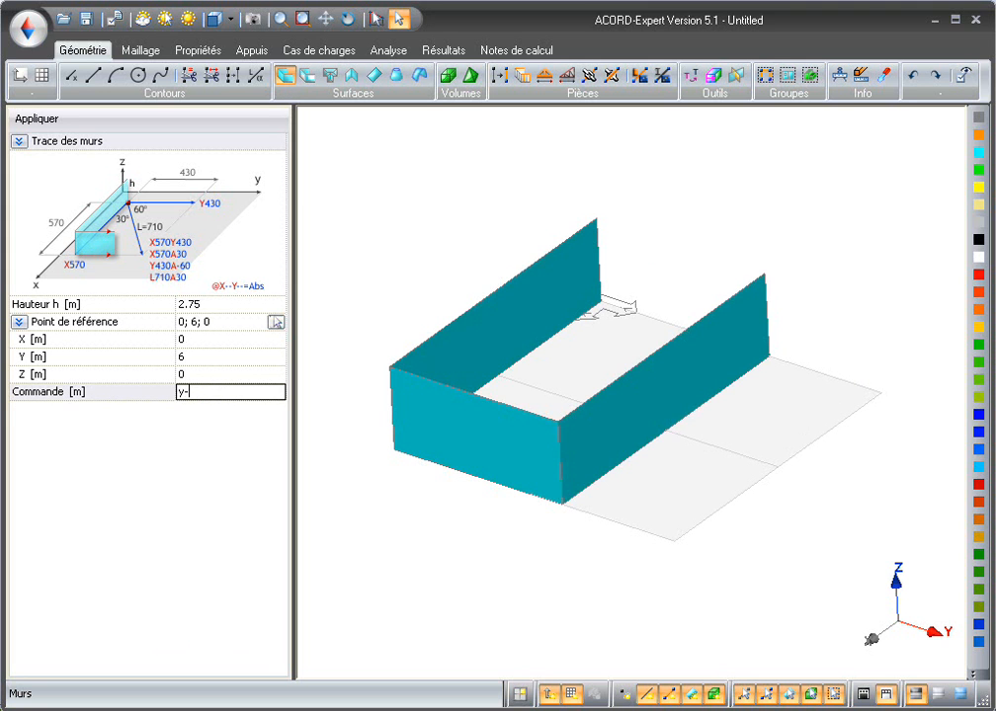
pyautogui.write('y-6')
pyautogui.press('Return')
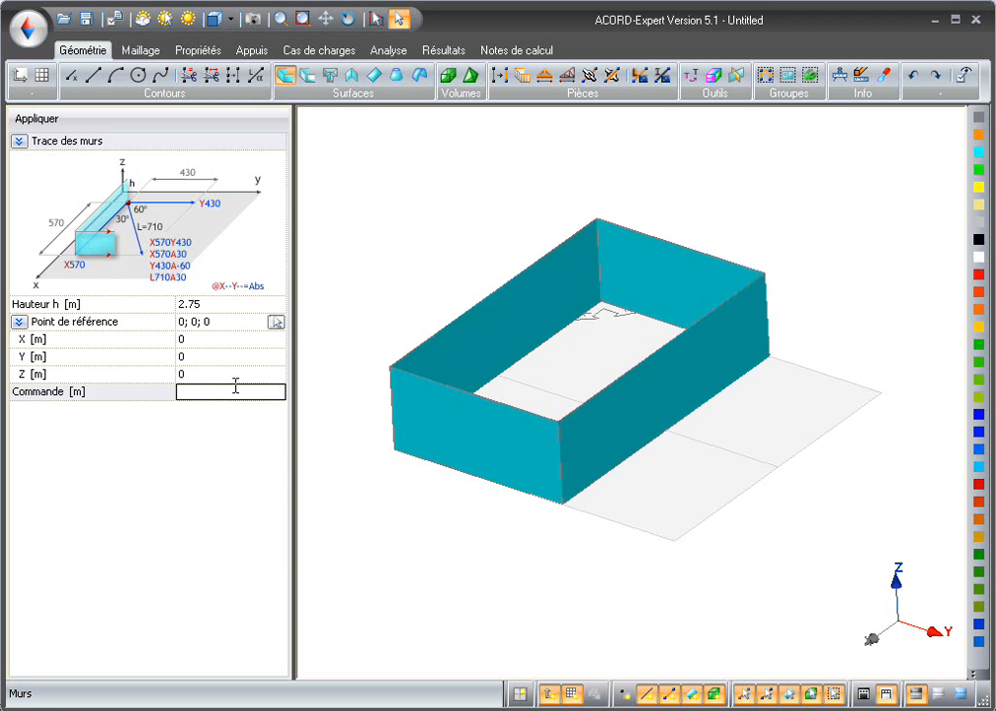
# - Insert two 100 × 100 cm windows in each 6 m end wall, offset 100 cm from the wall corners with t of 80 cm
pyautogui.click(307, 76)
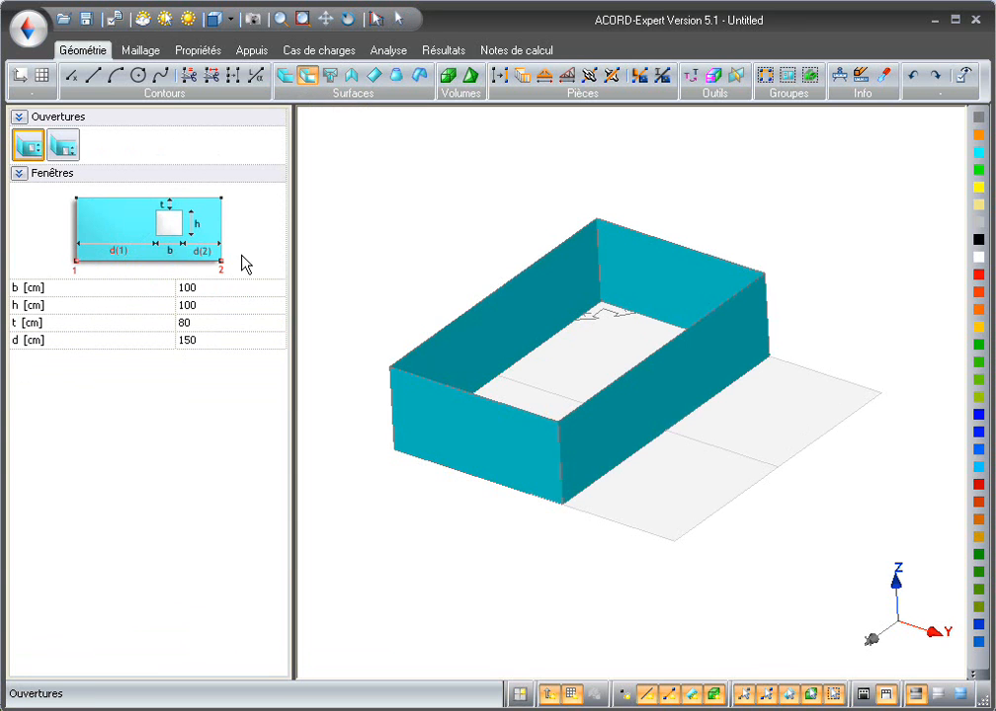
pyautogui.click(213, 339)
pyautogui.write('100')
pyautogui.press('Return')
pyautogui.click(431, 445)
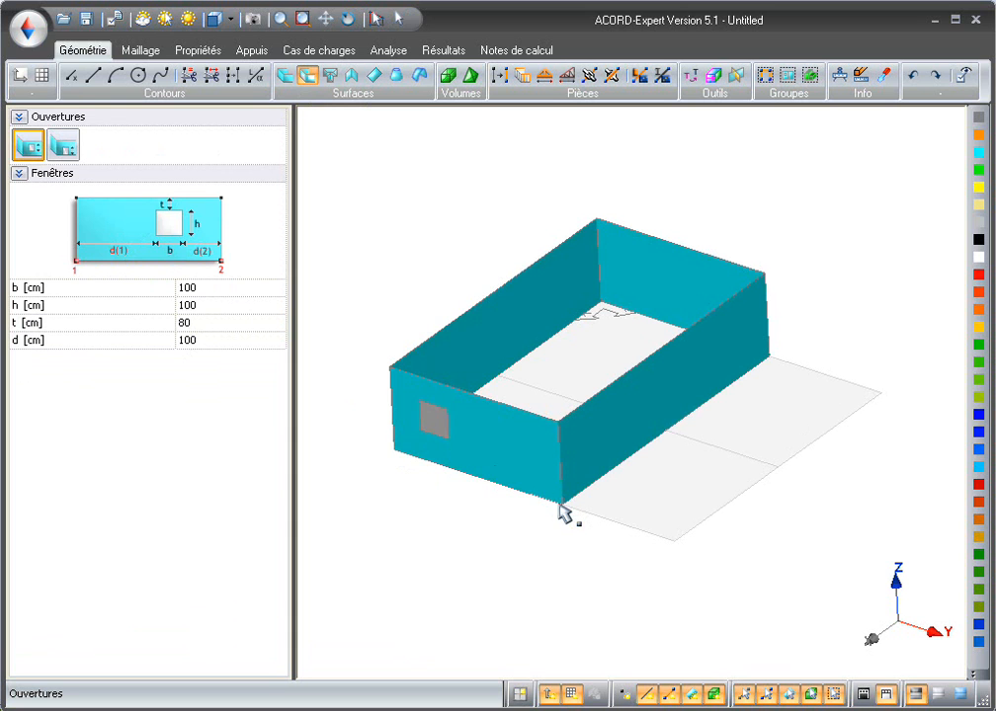
pyautogui.click(544, 487)
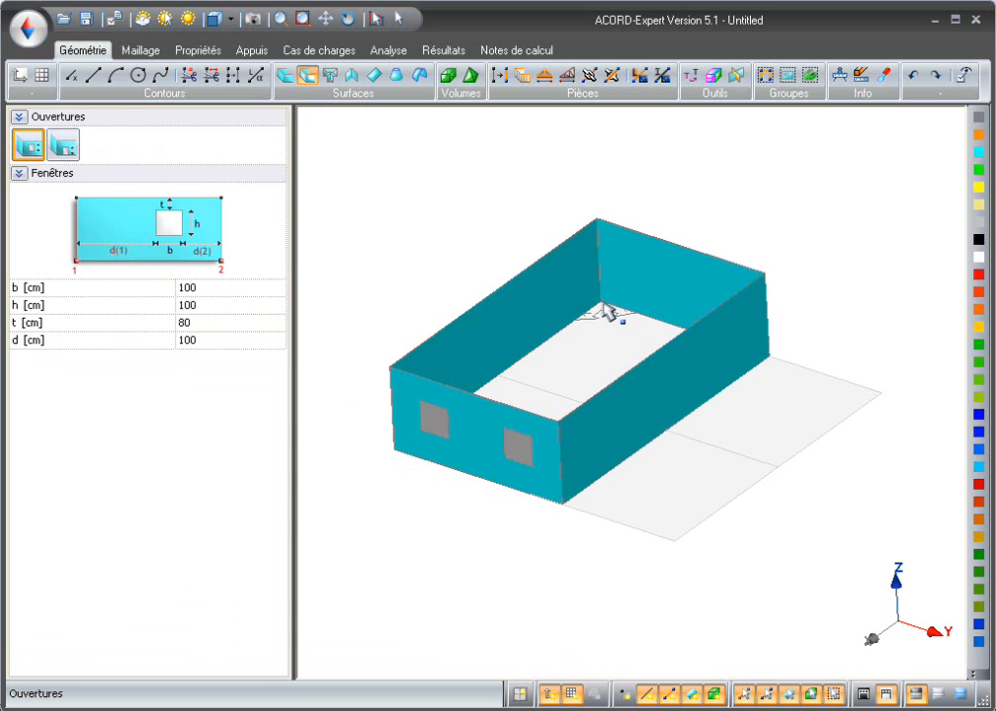
pyautogui.click(642, 311)
pyautogui.click(711, 303)
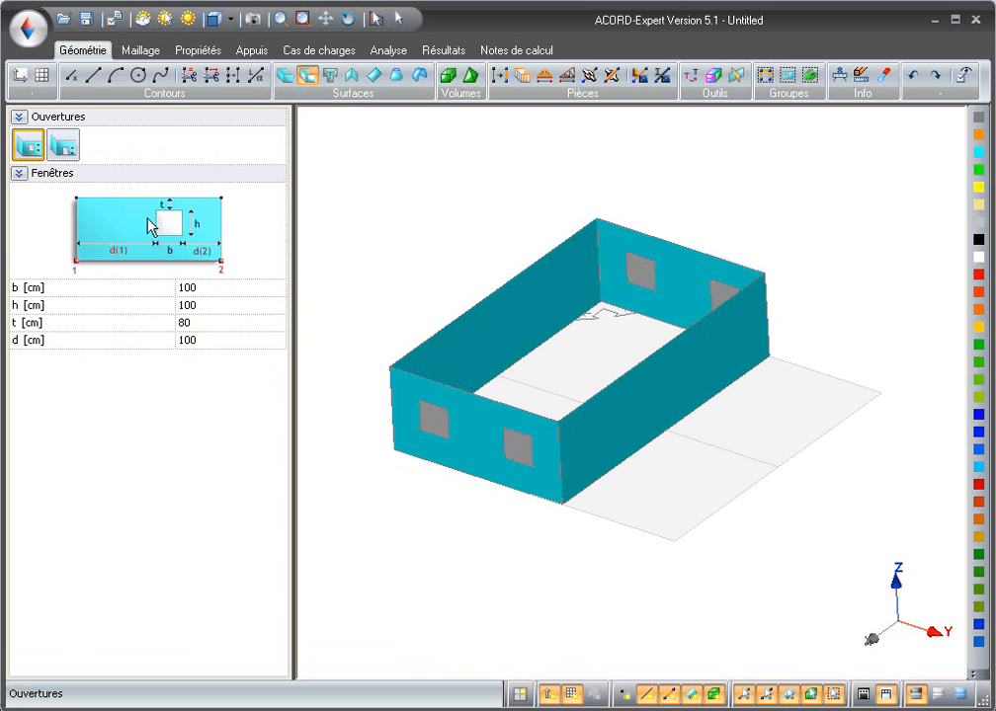
# - Add two doors, 100 cm wide and 200 cm high, to the front 10 m wall, each 200 cm from a corner
pyautogui.click(63, 148)
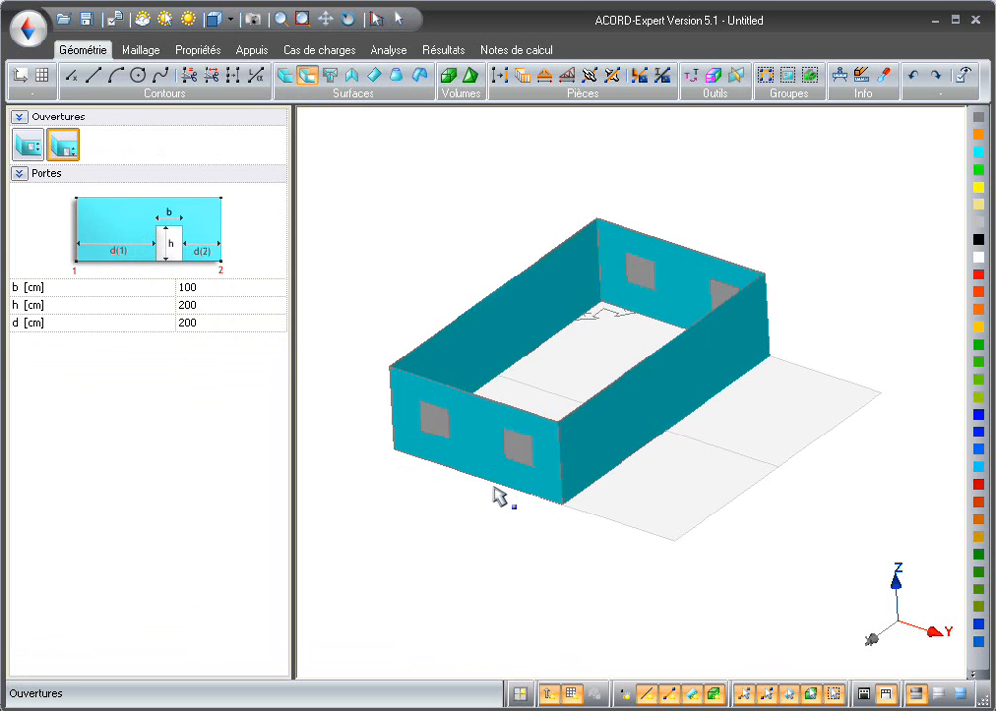
pyautogui.click(606, 487)
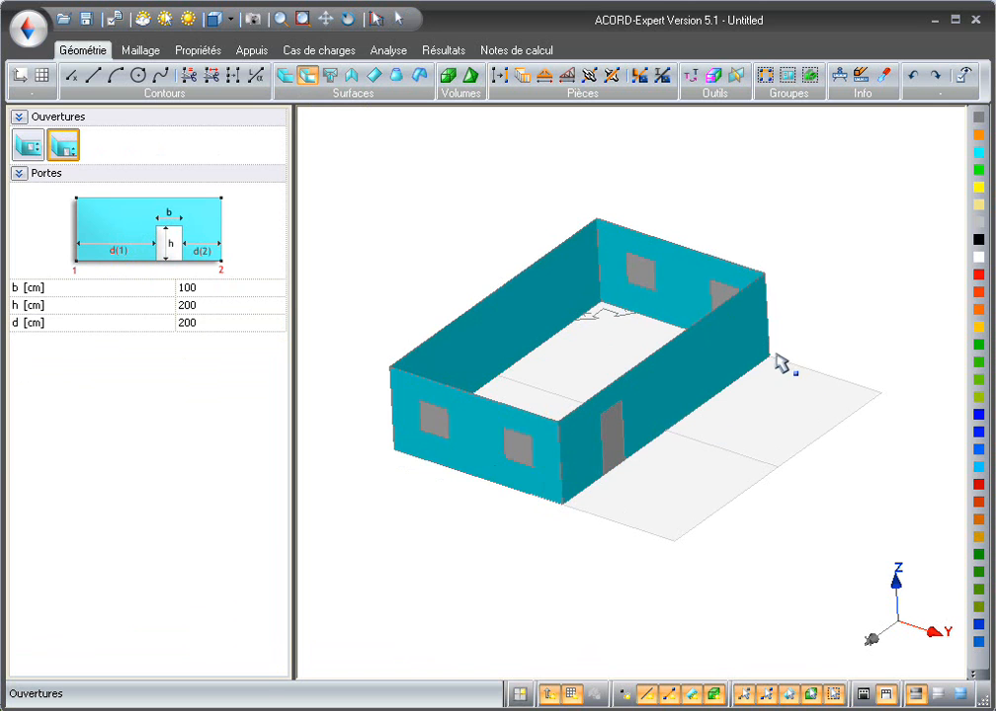
pyautogui.click(734, 361)
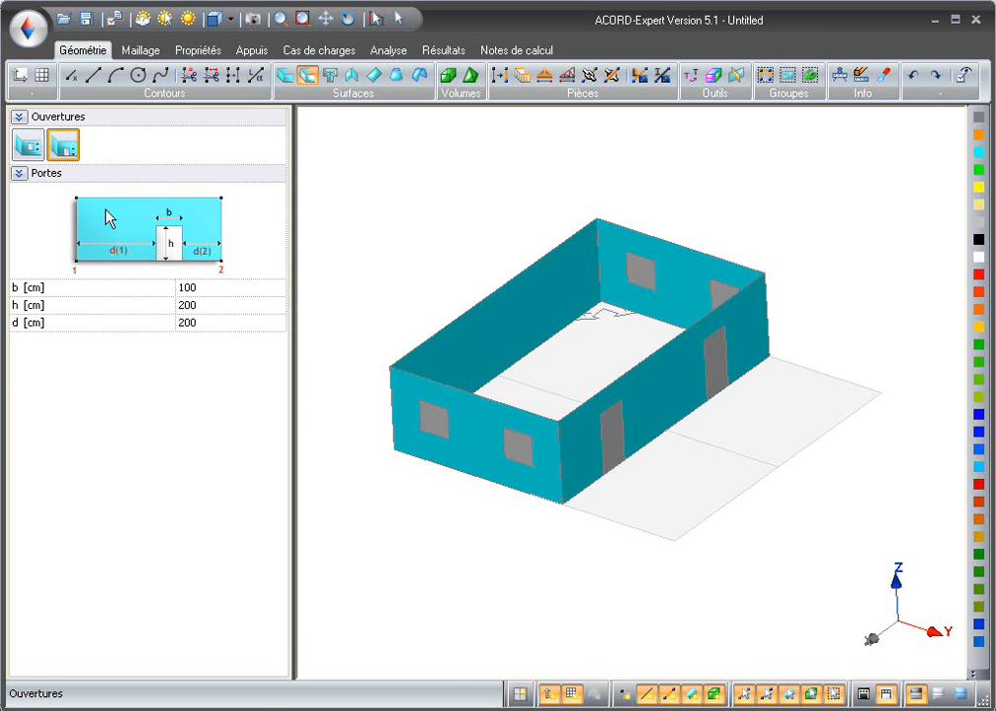
# - Insert a 100 × 100 cm window between the two doors of the long wall, with the offset d set to 150 cm
pyautogui.click(40, 146)
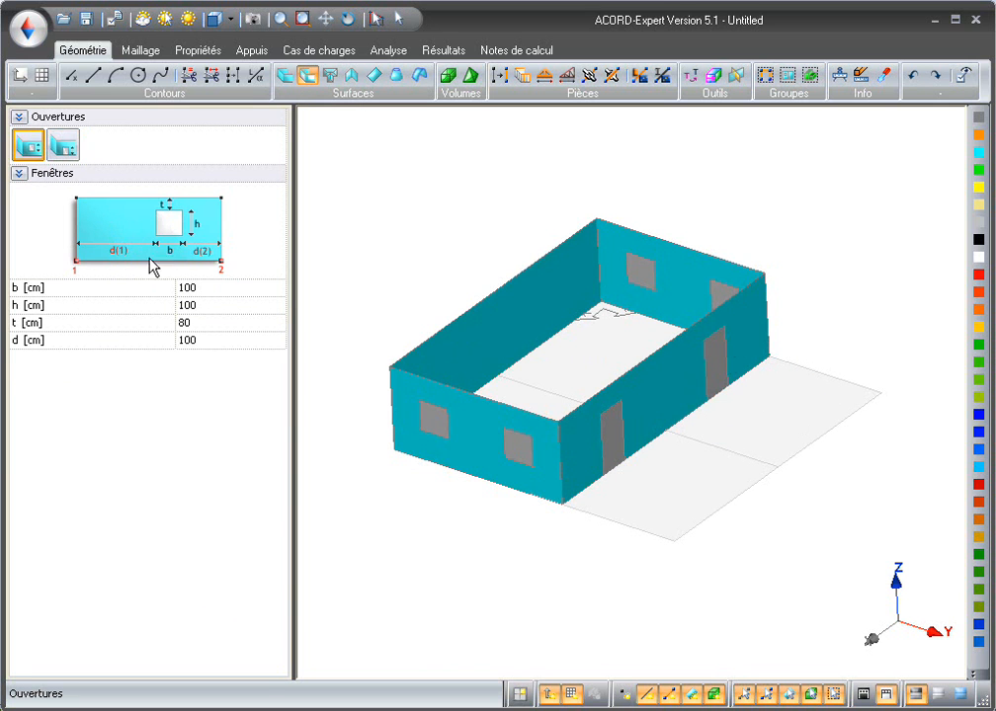
pyautogui.click(207, 339)
pyautogui.write('150')
pyautogui.press('Return')
pyautogui.click(647, 377)
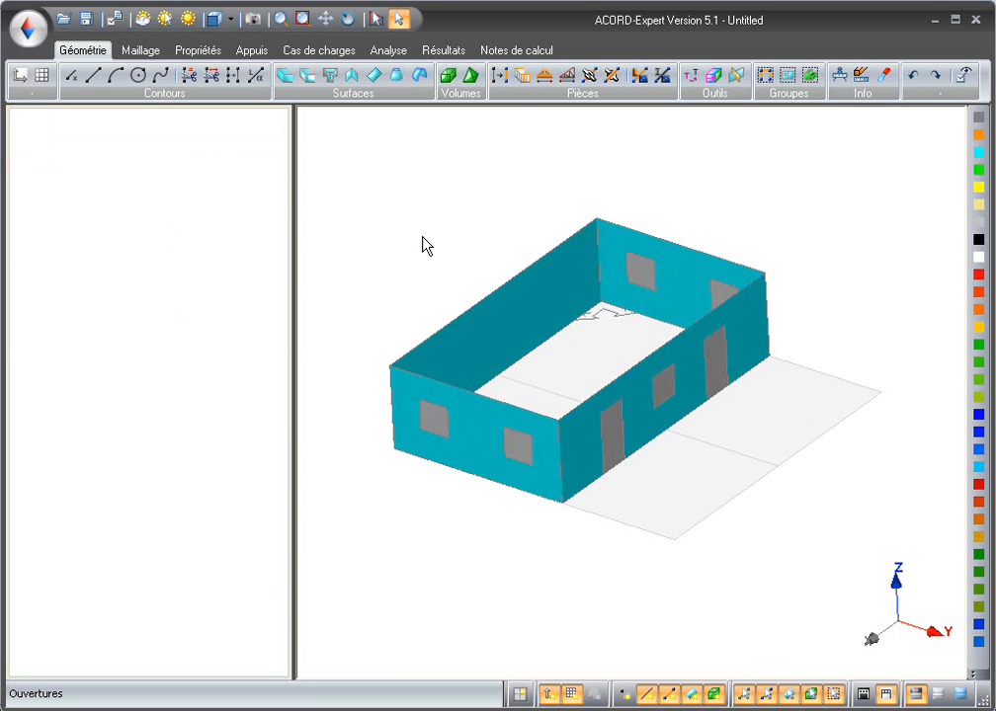
# - Generate a hip roof over the top edges of the four walls, with a 30° slope on all sides, and validate it
pyautogui.click(348, 18)
pyautogui.moveTo(500, 409); pyautogui.dragTo(658, 144)
pyautogui.click(399, 19)
pyautogui.moveTo(447, 173); pyautogui.dragTo(827, 242)
pyautogui.click(347, 19)
pyautogui.moveTo(703, 318); pyautogui.dragTo(629, 482)
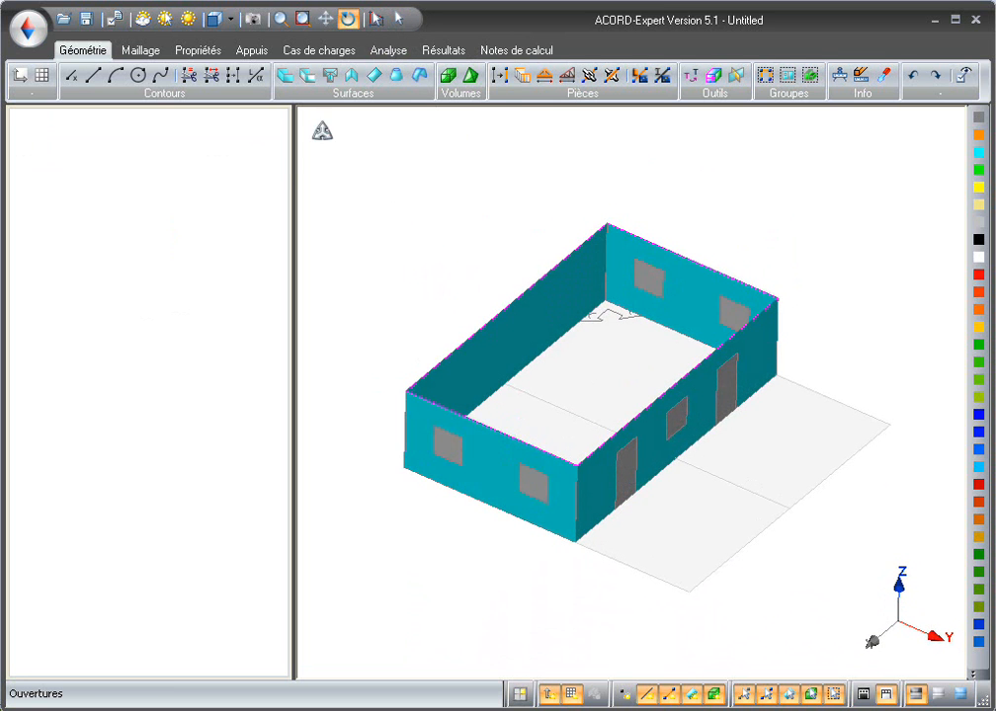
pyautogui.click(329, 76)
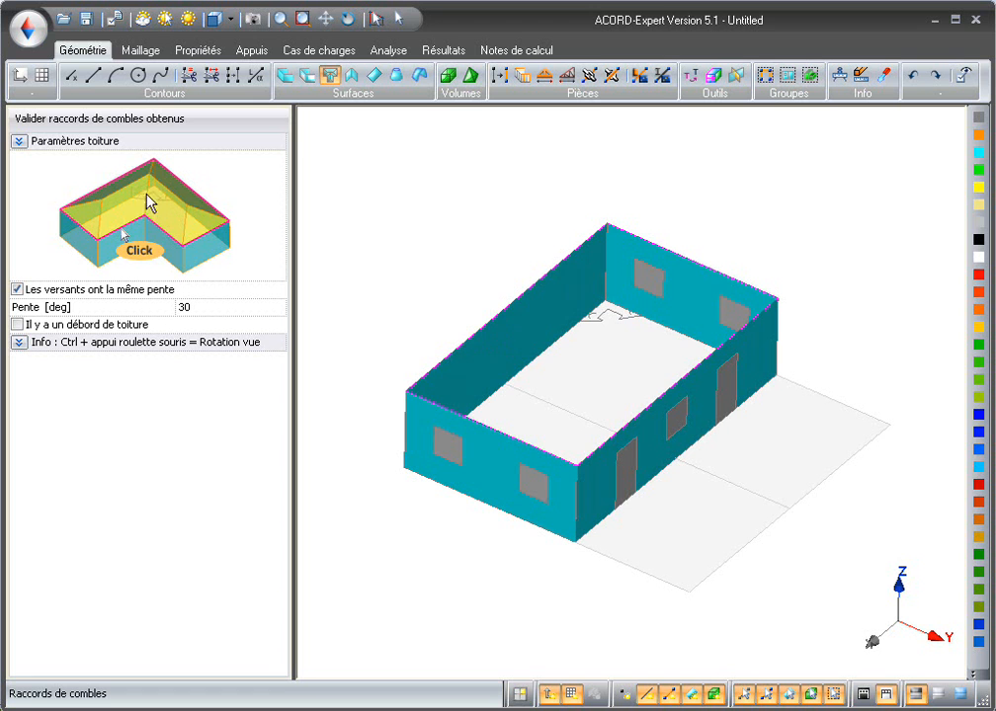
pyautogui.click(489, 437)
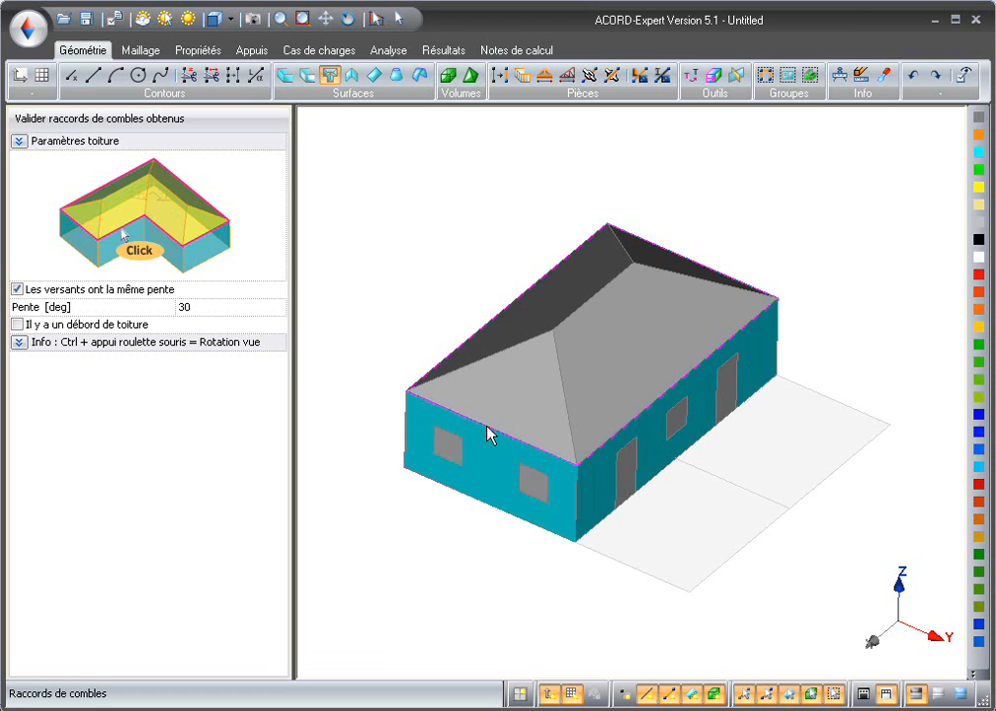
pyautogui.click(44, 118)
# - Place rafters at 50 cm spacing on the roof surfaces, with a minimum distance of 5
pyautogui.click(522, 76)
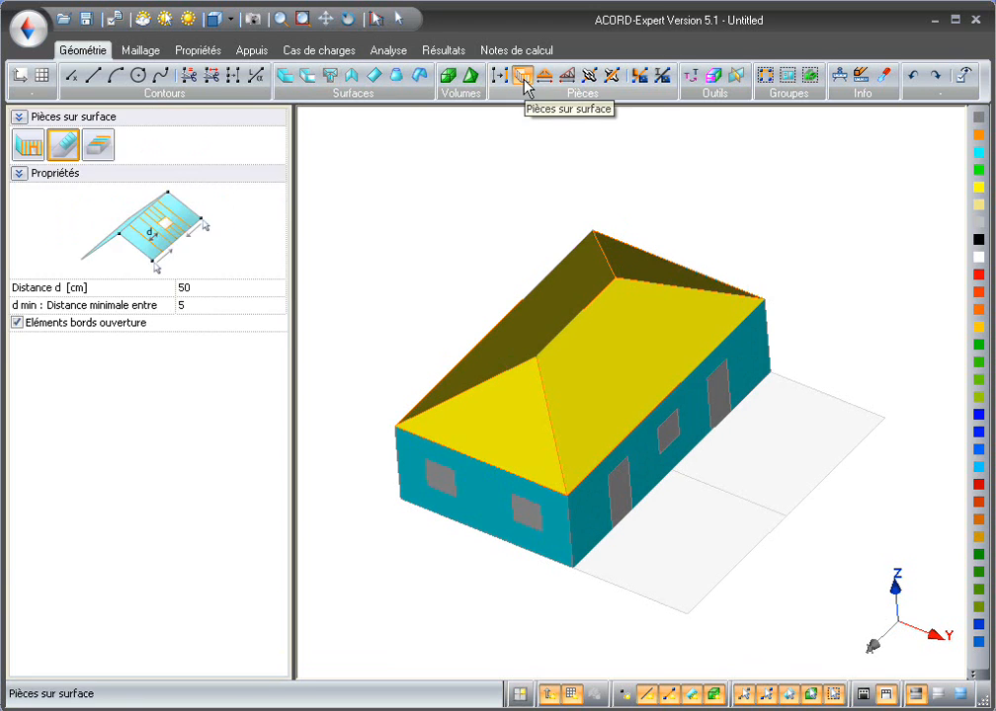
pyautogui.click(537, 393)
pyautogui.click(550, 370)
pyautogui.click(523, 340)
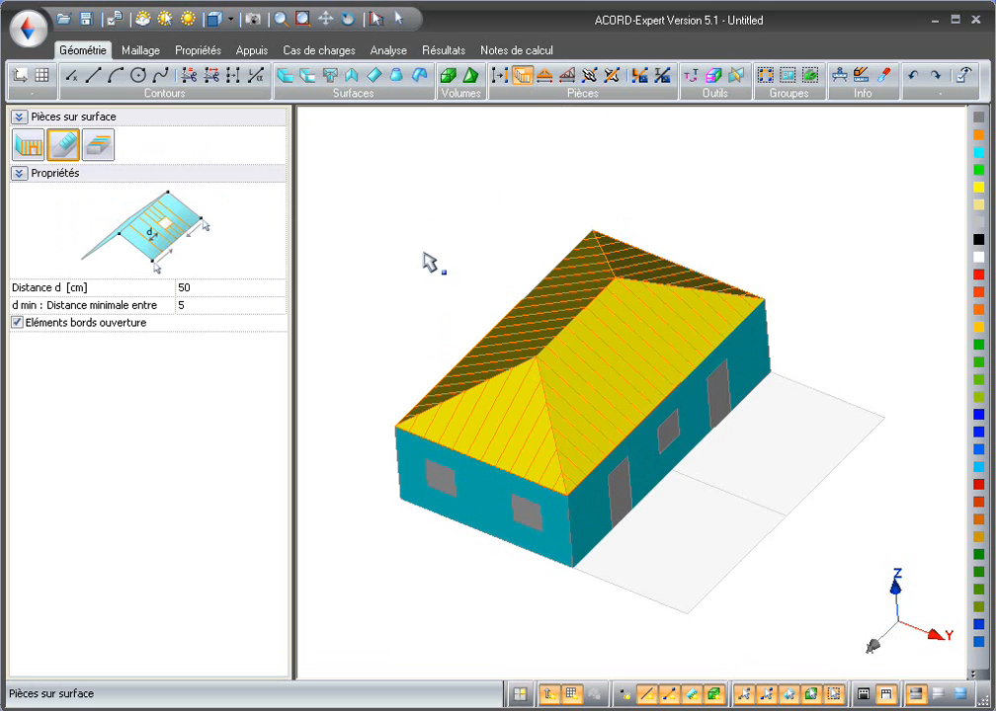
# - Apply a constant mesh density with a distance of 0.5 m to the walls and their openings
pyautogui.click(347, 18)
pyautogui.moveTo(558, 353); pyautogui.dragTo(590, 443)
pyautogui.moveTo(636, 337); pyautogui.dragTo(643, 347)
pyautogui.click(140, 49)
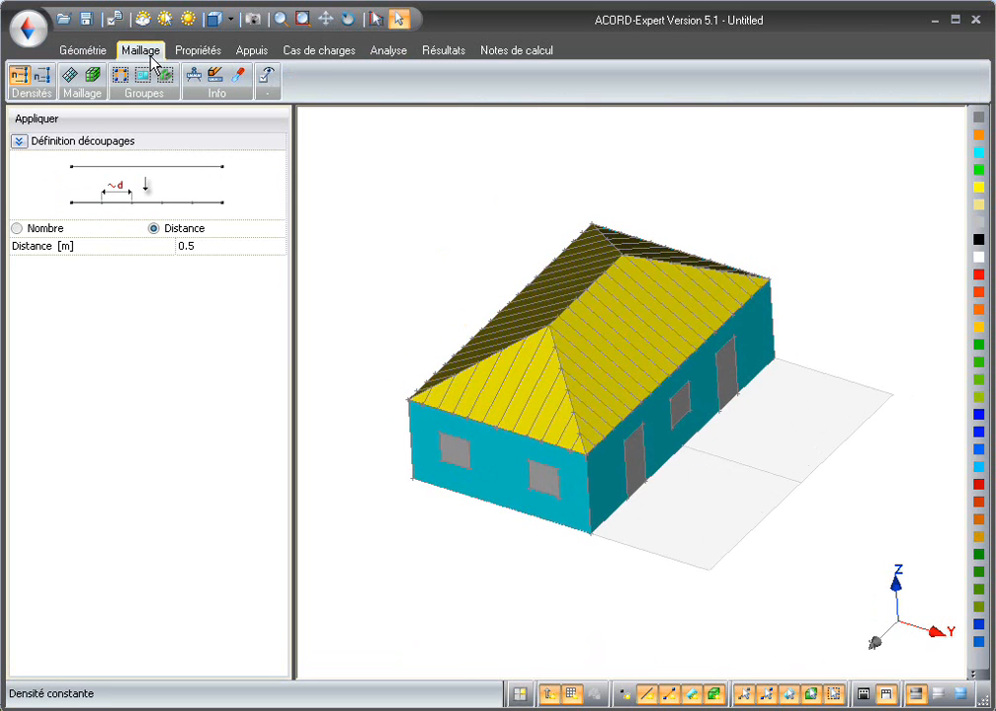
pyautogui.click(346, 20)
pyautogui.moveTo(576, 498); pyautogui.dragTo(540, 344)
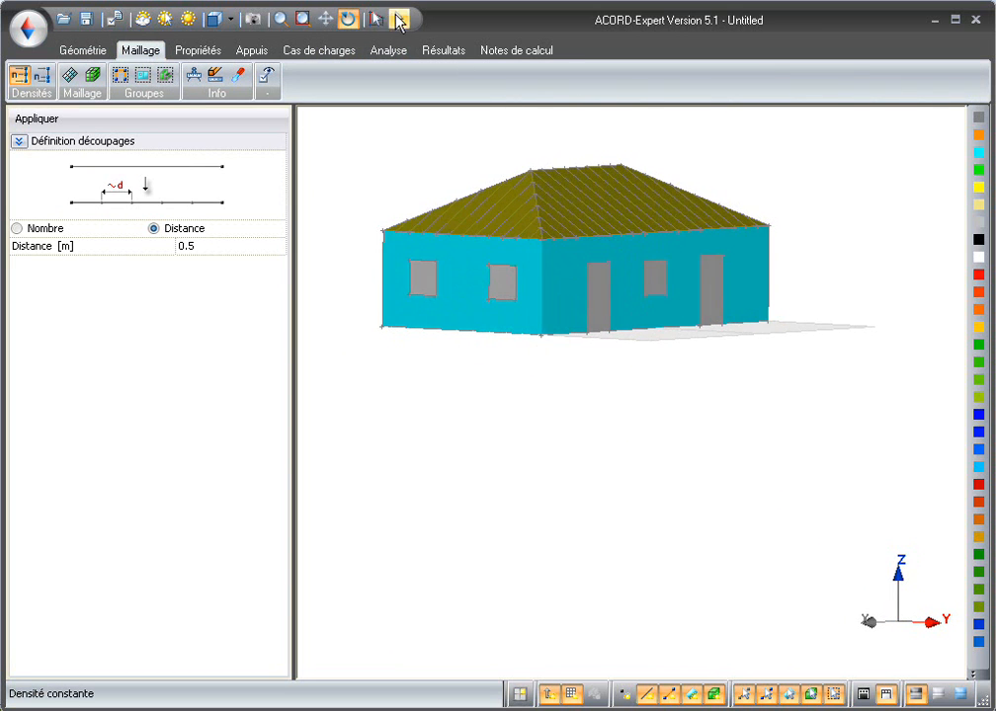
pyautogui.click(398, 18)
pyautogui.moveTo(661, 376); pyautogui.dragTo(336, 258)
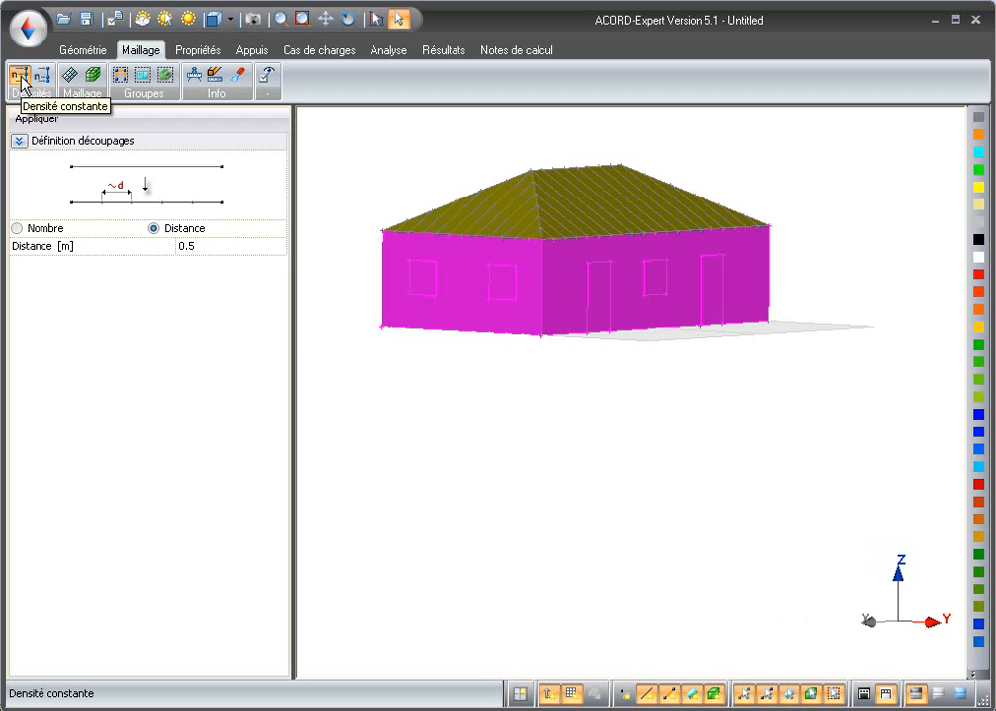
pyautogui.click(221, 247)
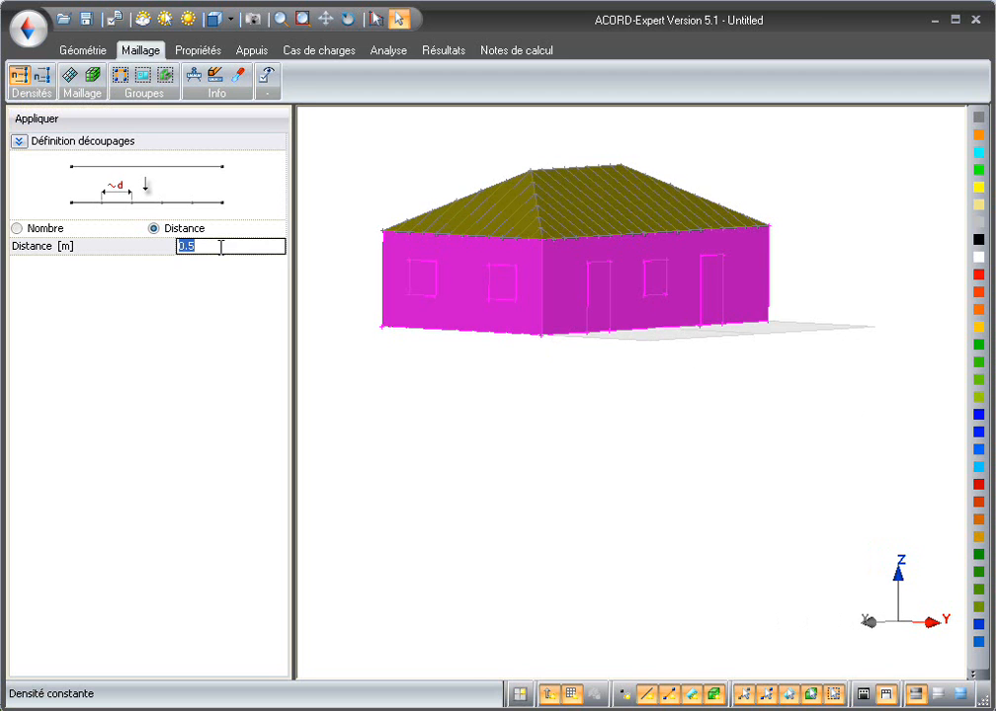
pyautogui.click(40, 119)
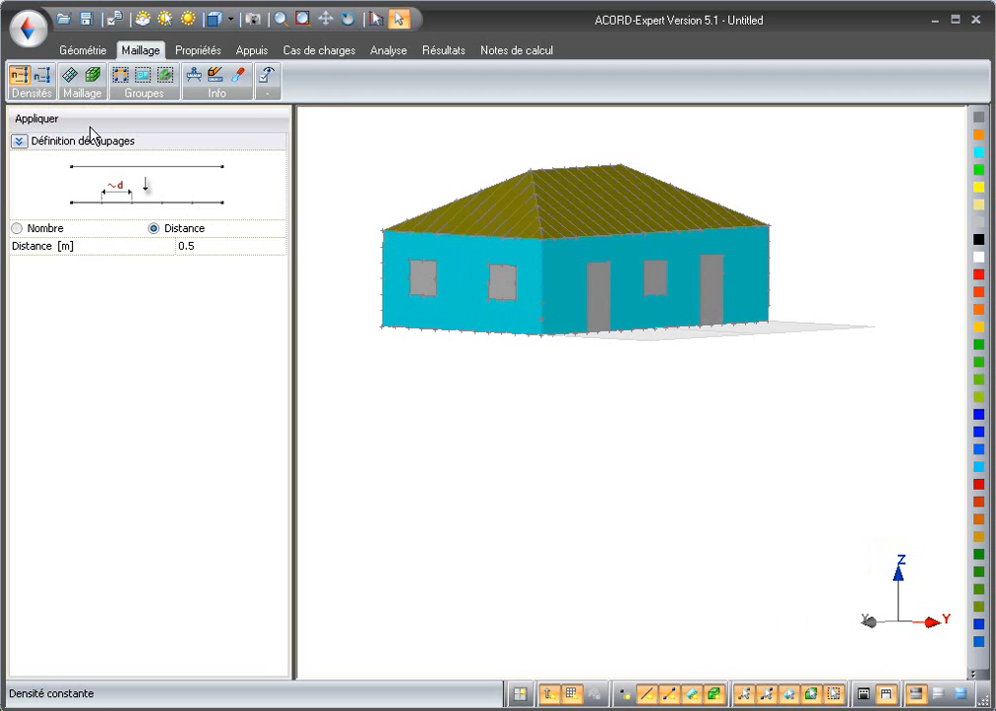
# - Mesh the cyan wall surfaces using the Rectangle element type
pyautogui.click(345, 19)
pyautogui.moveTo(474, 228); pyautogui.dragTo(579, 434)
pyautogui.click(69, 74)
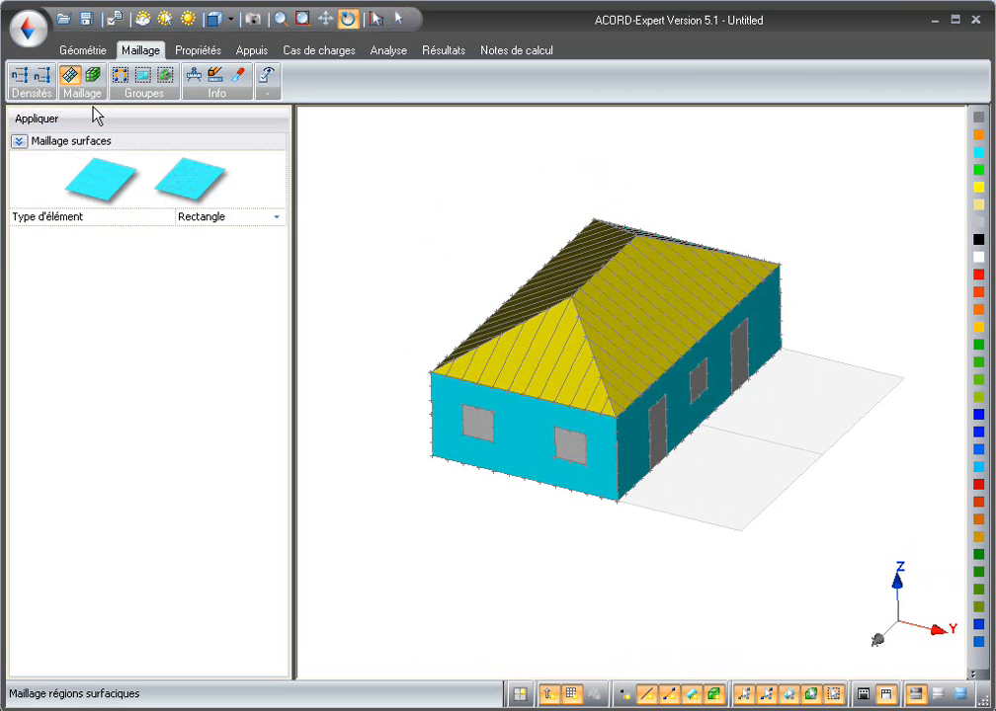
pyautogui.click(978, 153)
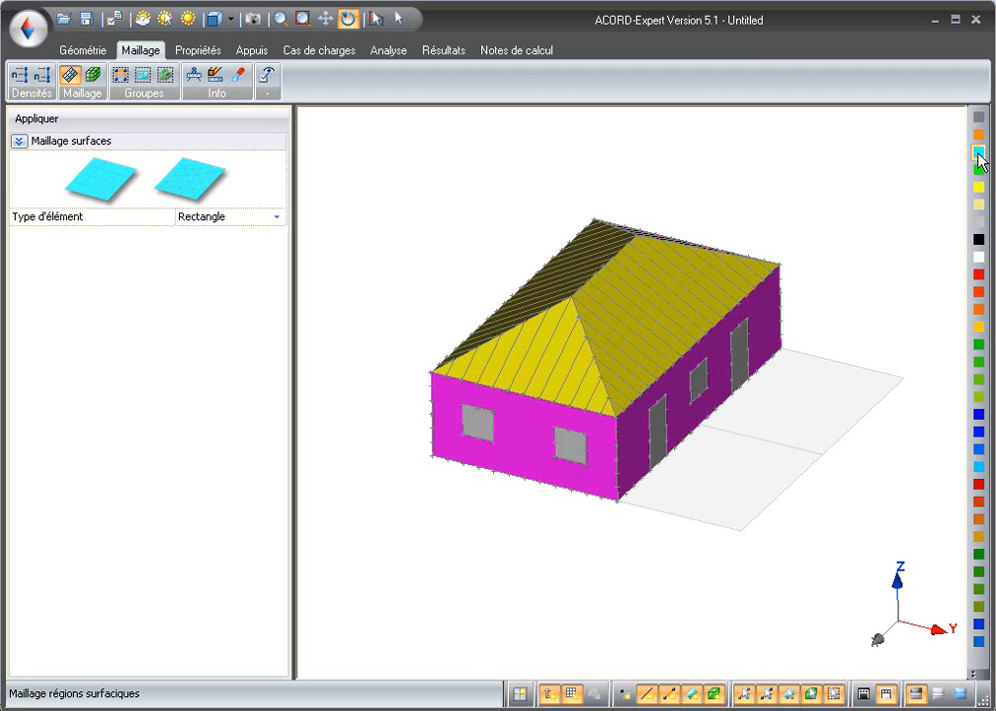
pyautogui.click(38, 123)
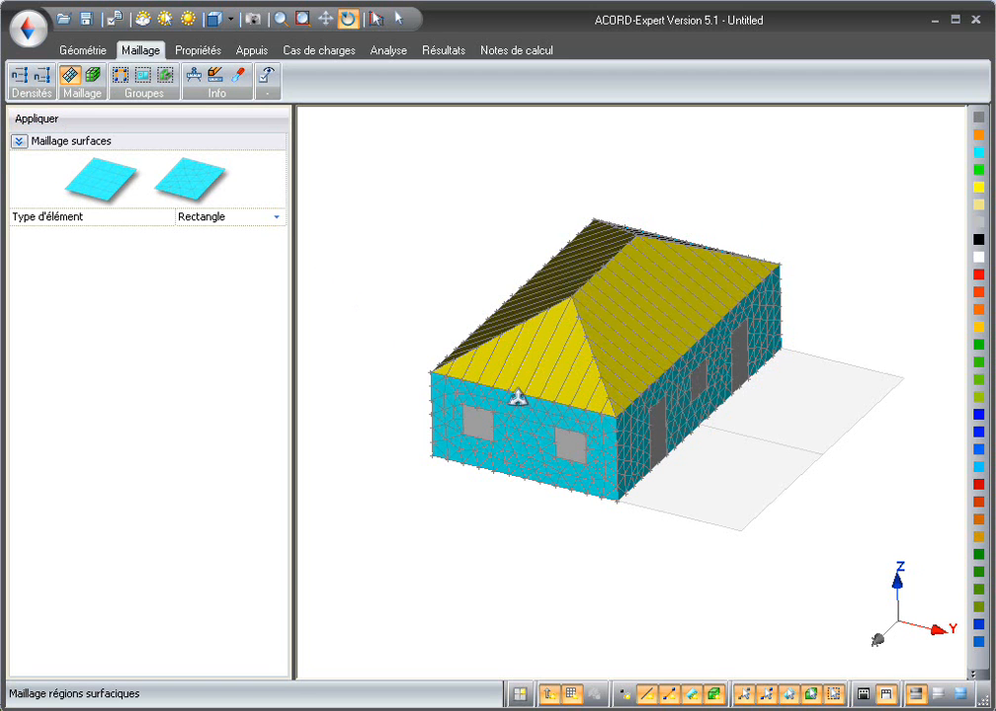
pyautogui.moveTo(696, 438); pyautogui.dragTo(687, 282)
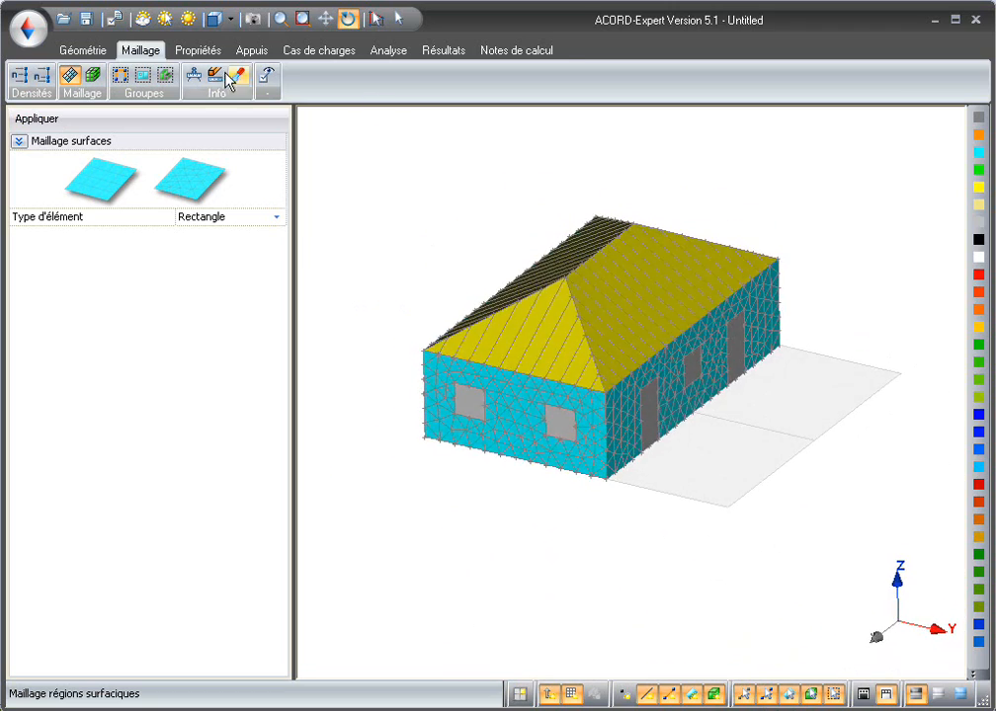
# - Assign solid timber of mechanical class C18 to all the orange roof members
pyautogui.click(200, 53)
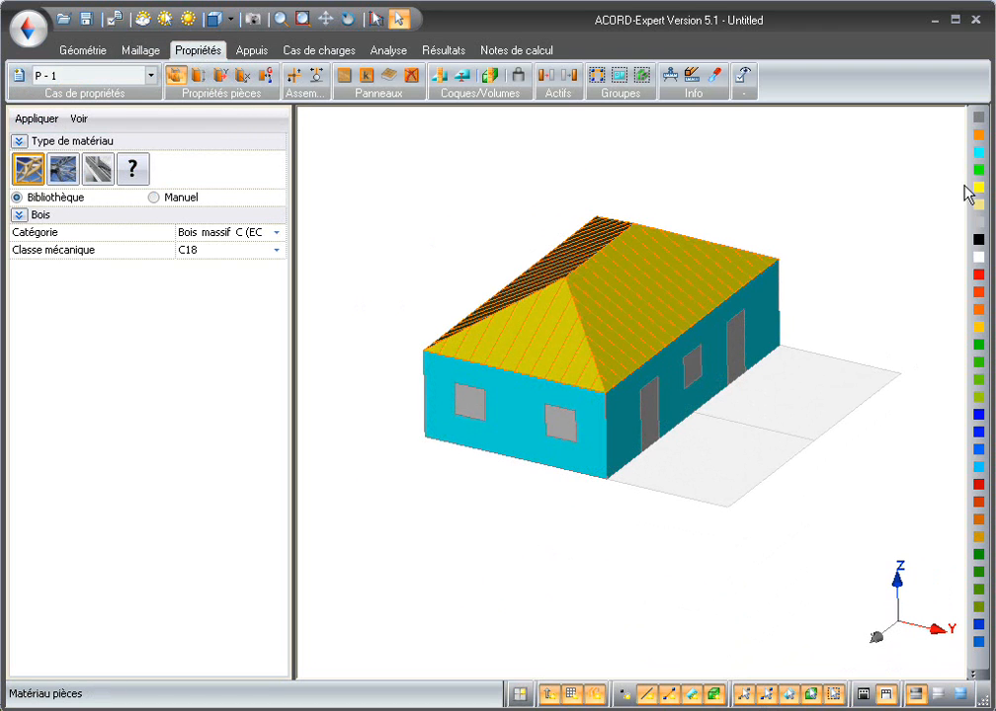
pyautogui.click(978, 136)
pyautogui.click(59, 120)
# - Apply a constant rectangular timber section of 8 × 15 cm to all the orange roof members
pyautogui.click(977, 136)
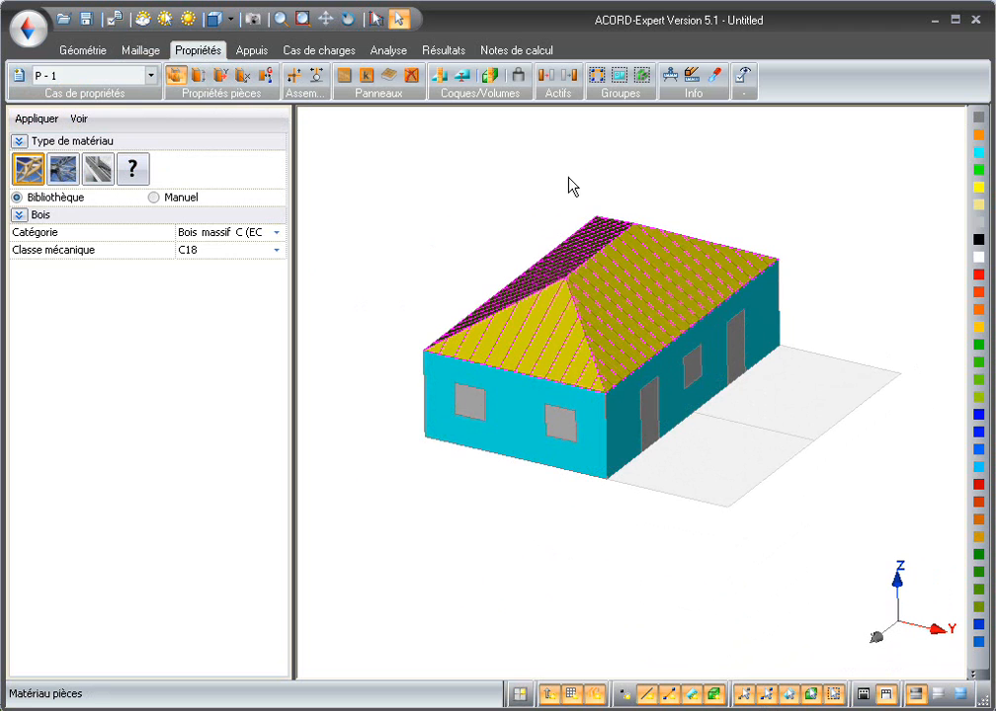
pyautogui.click(198, 76)
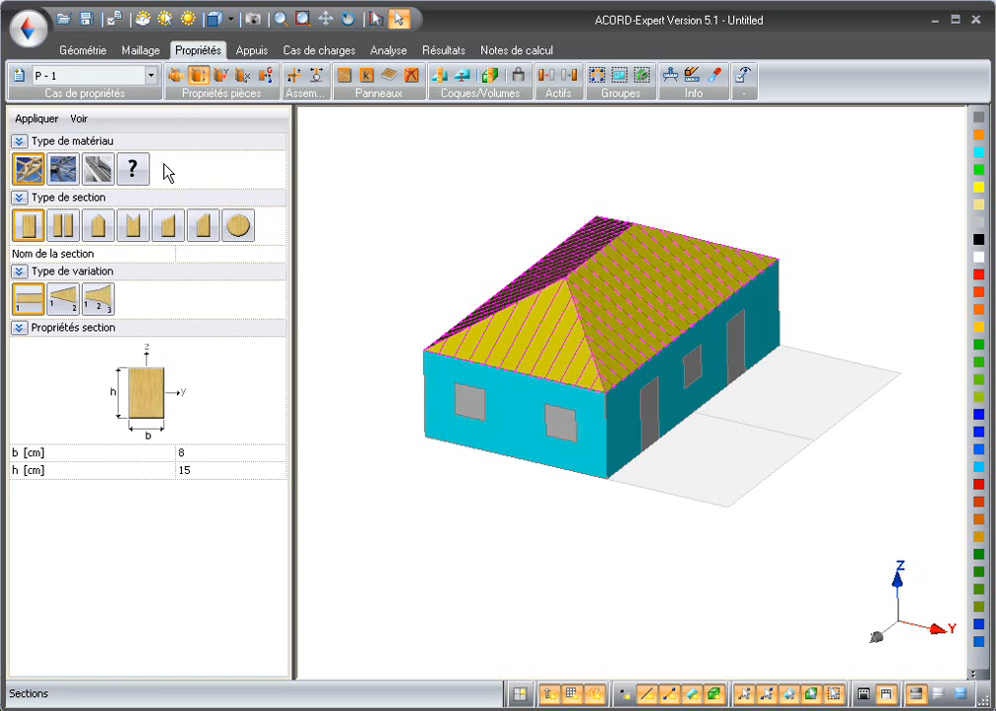
pyautogui.click(47, 120)
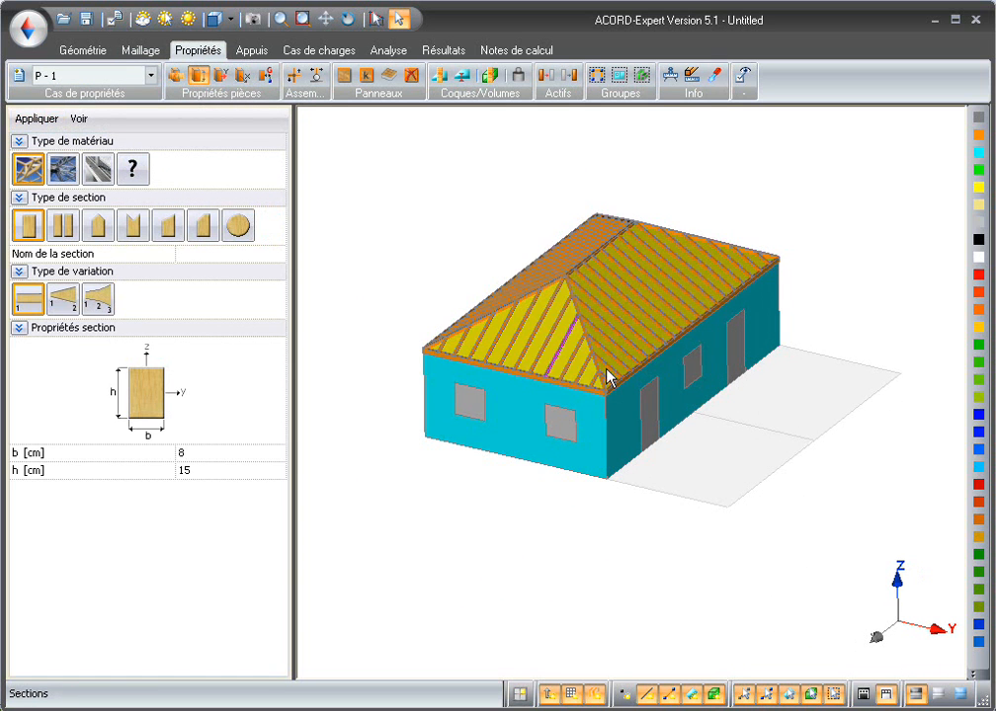
# - Assign library concrete of category Concrete_EC2, class C20/25, to the cyan walls
pyautogui.click(977, 153)
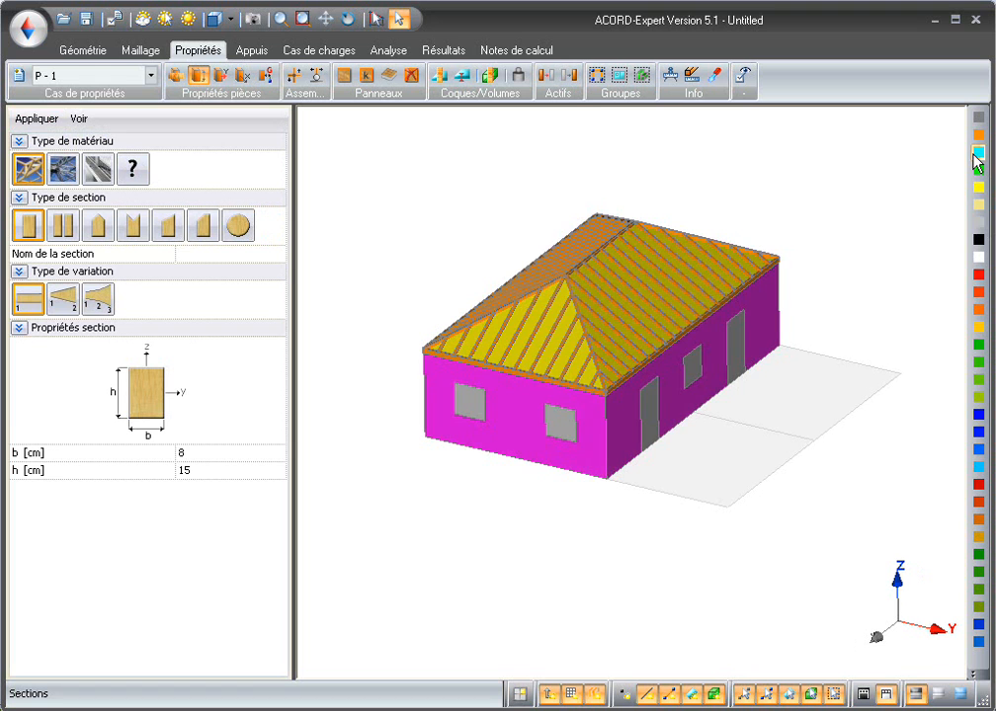
pyautogui.click(439, 79)
pyautogui.click(98, 169)
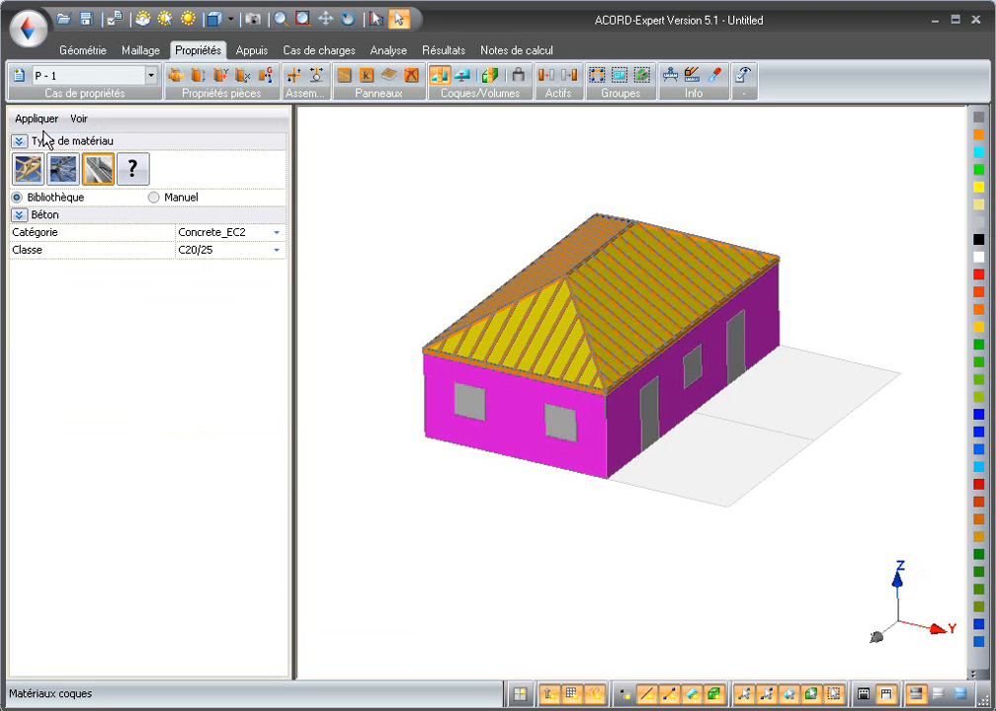
pyautogui.click(36, 118)
# - Apply a thickness of 0.2 m to the cyan wall surfaces
pyautogui.click(977, 153)
pyautogui.click(461, 79)
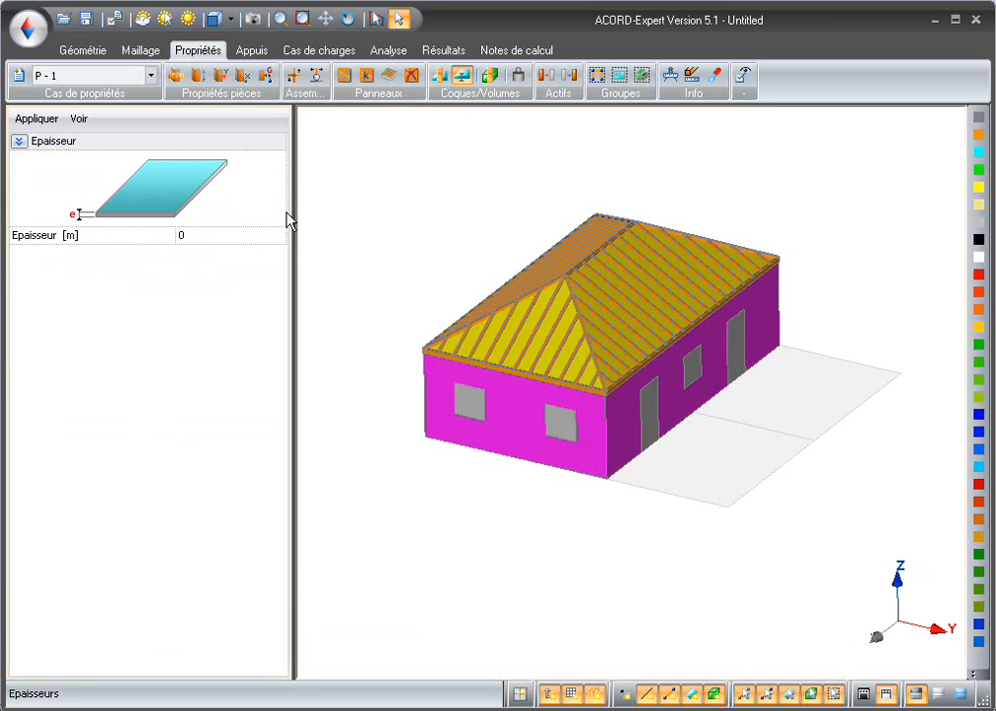
pyautogui.click(240, 237)
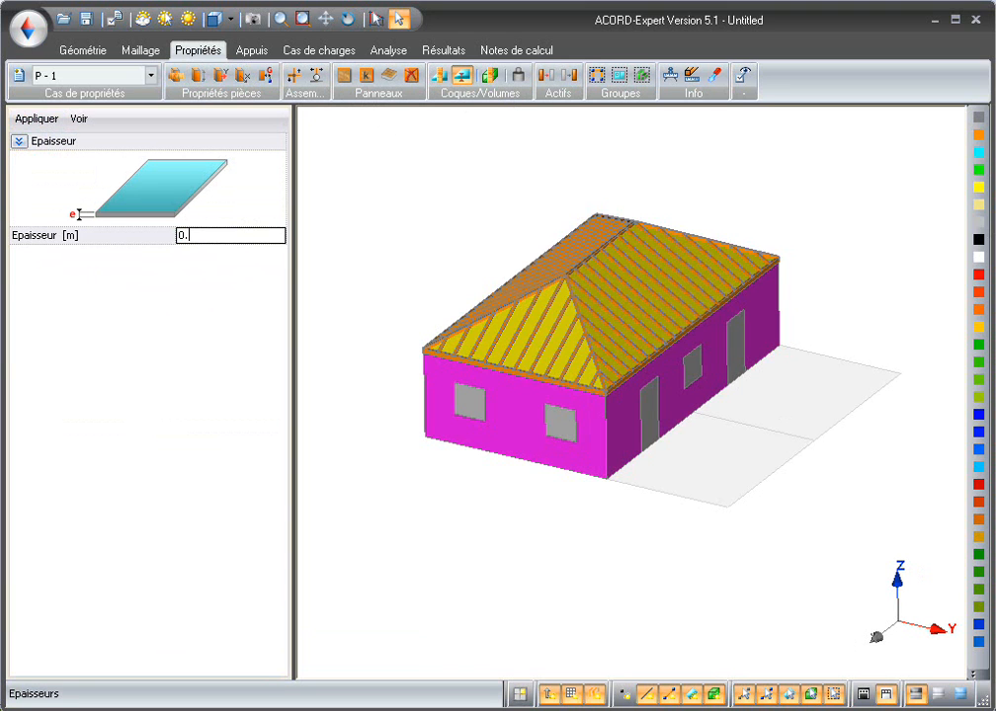
pyautogui.click(50, 121)
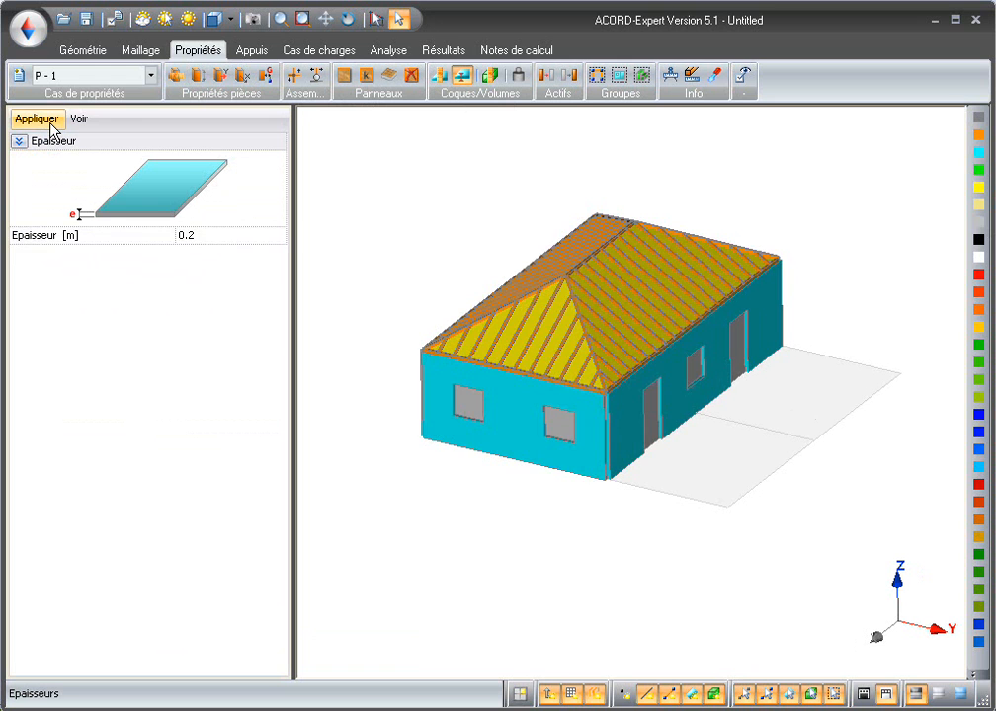
# - Hide the grey door and window surfaces and inspect the thickened walls
pyautogui.click(978, 225)
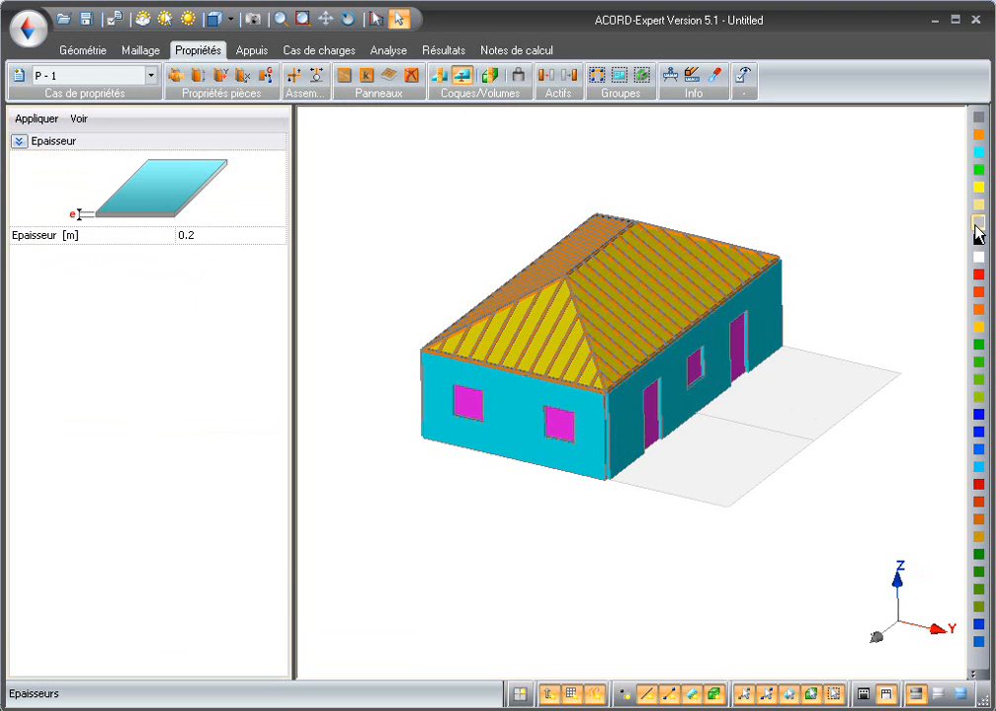
pyautogui.click(144, 19)
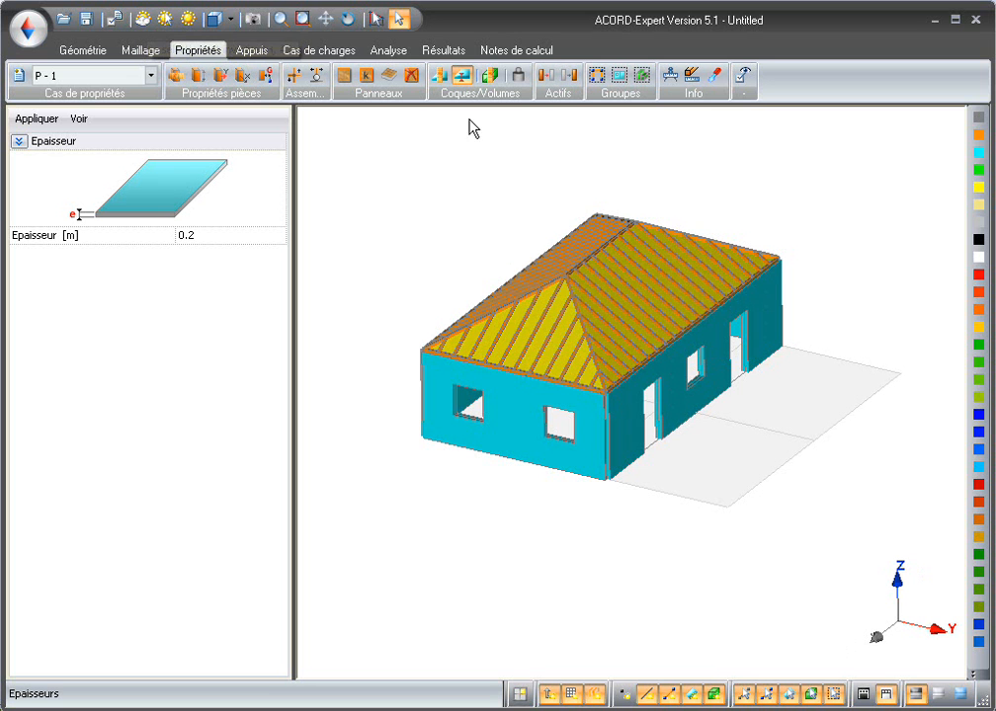
pyautogui.click(347, 19)
pyautogui.moveTo(757, 378); pyautogui.dragTo(635, 411)
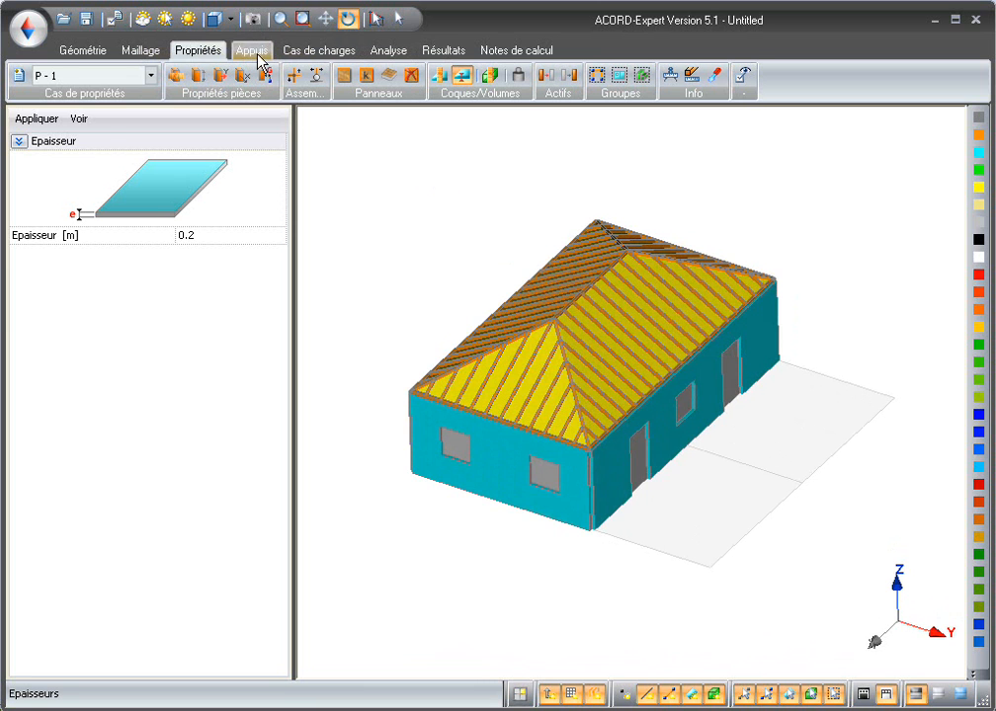
# - Apply fixed supports along all the bottom edges of the walls
pyautogui.click(251, 50)
pyautogui.moveTo(641, 470); pyautogui.dragTo(729, 308)
pyautogui.click(399, 18)
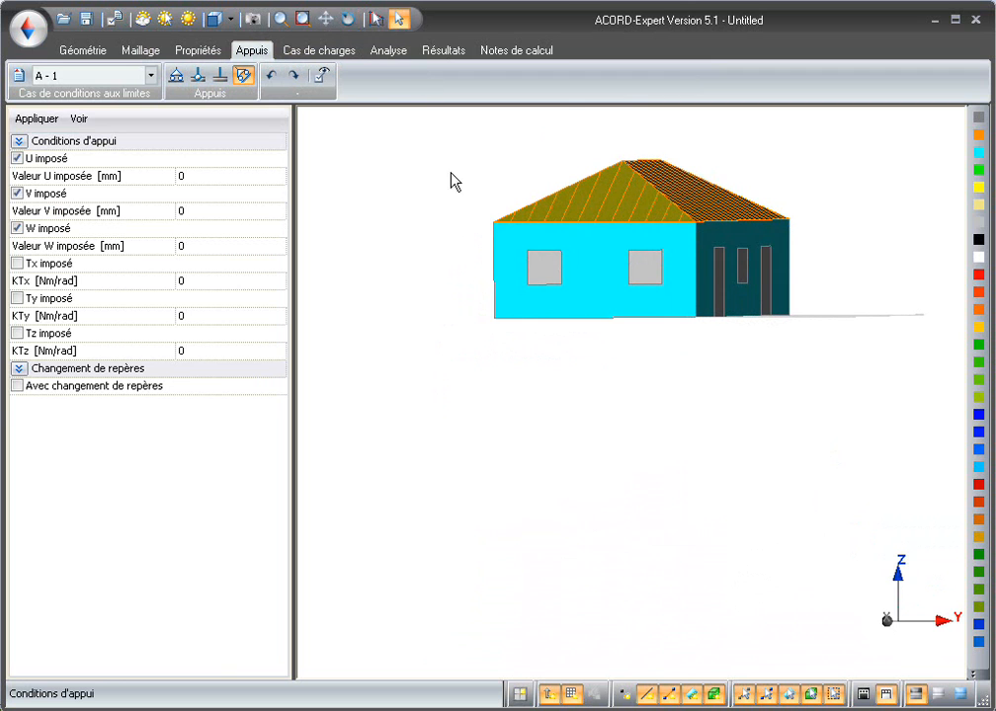
pyautogui.moveTo(478, 307); pyautogui.dragTo(856, 379)
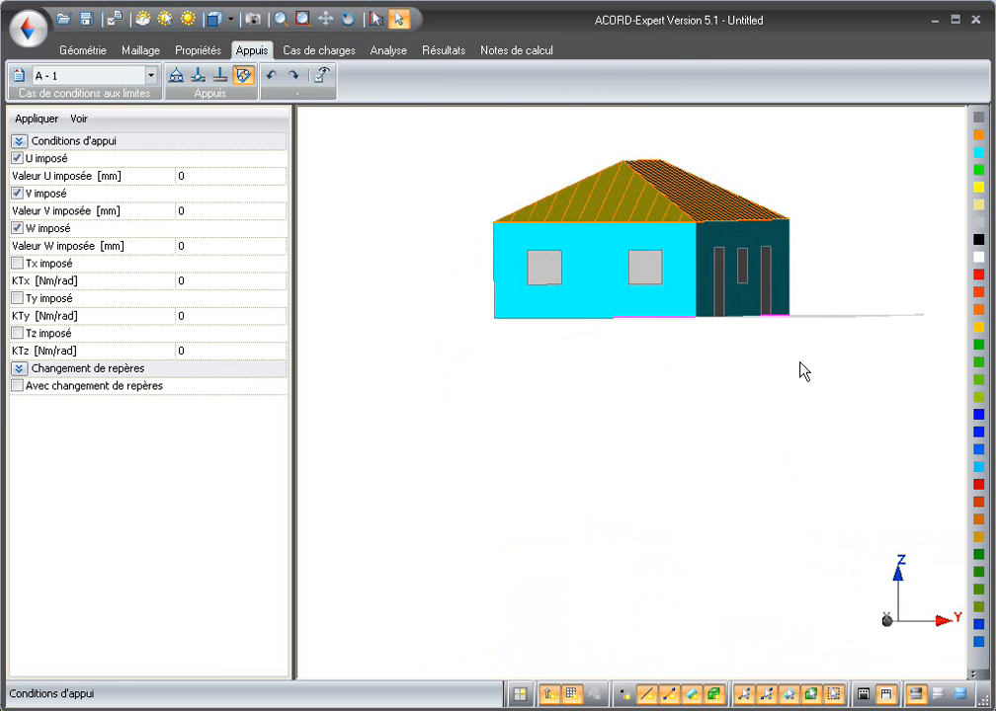
pyautogui.click(217, 78)
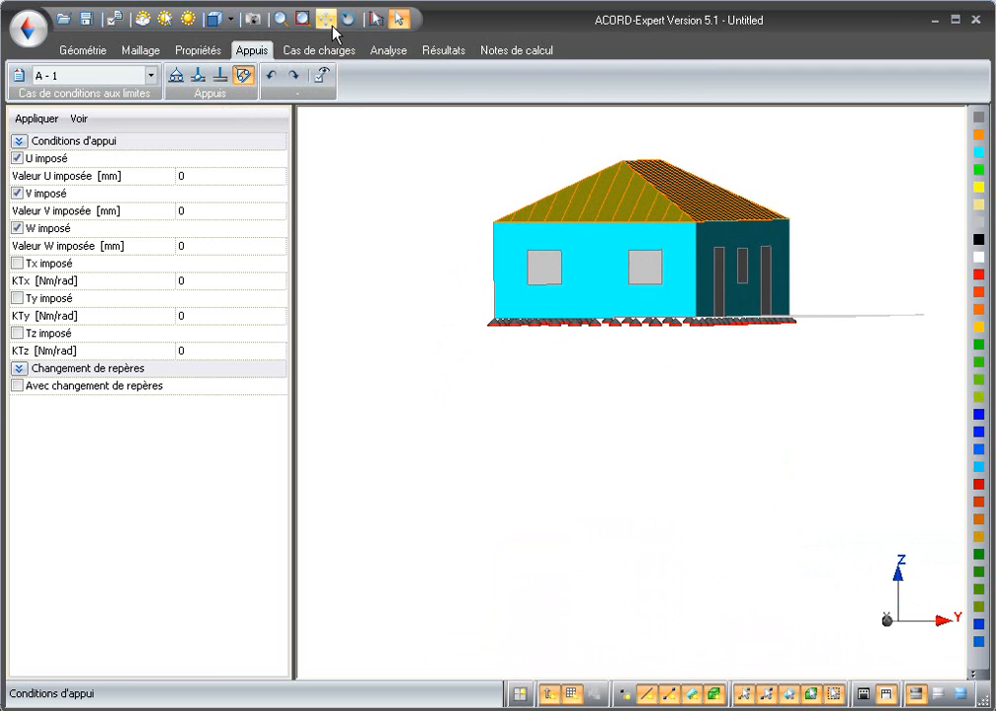
pyautogui.click(347, 19)
pyautogui.moveTo(863, 300); pyautogui.dragTo(715, 402)
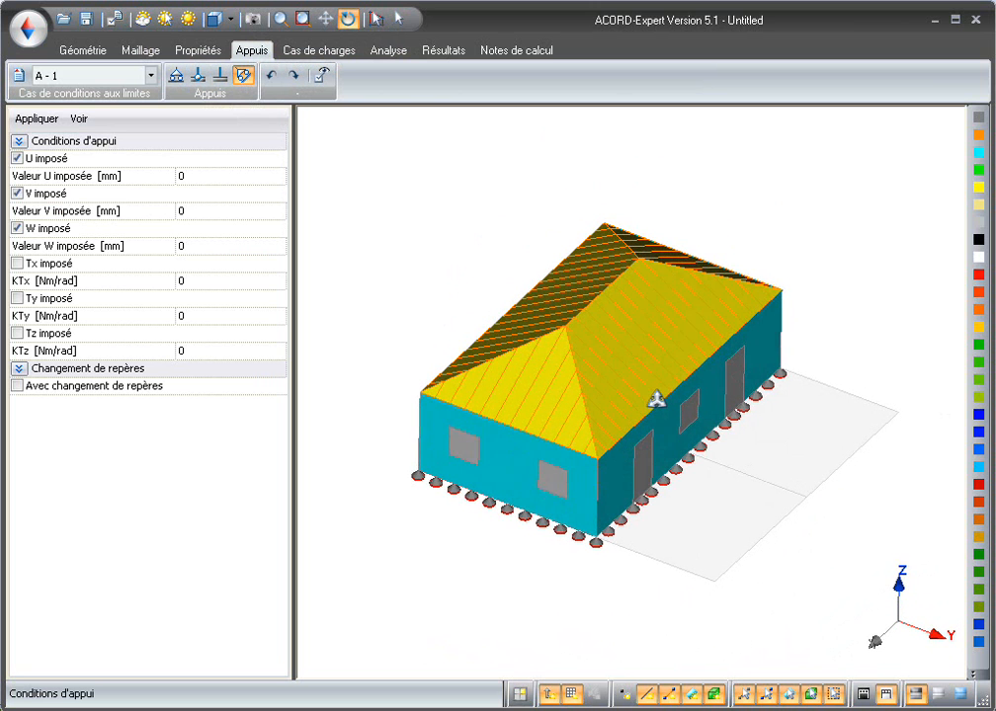
# - Apply a constant along-slope surface load of 100 daN/m2 to the four roof slopes in the Charges permanentes case
pyautogui.click(326, 50)
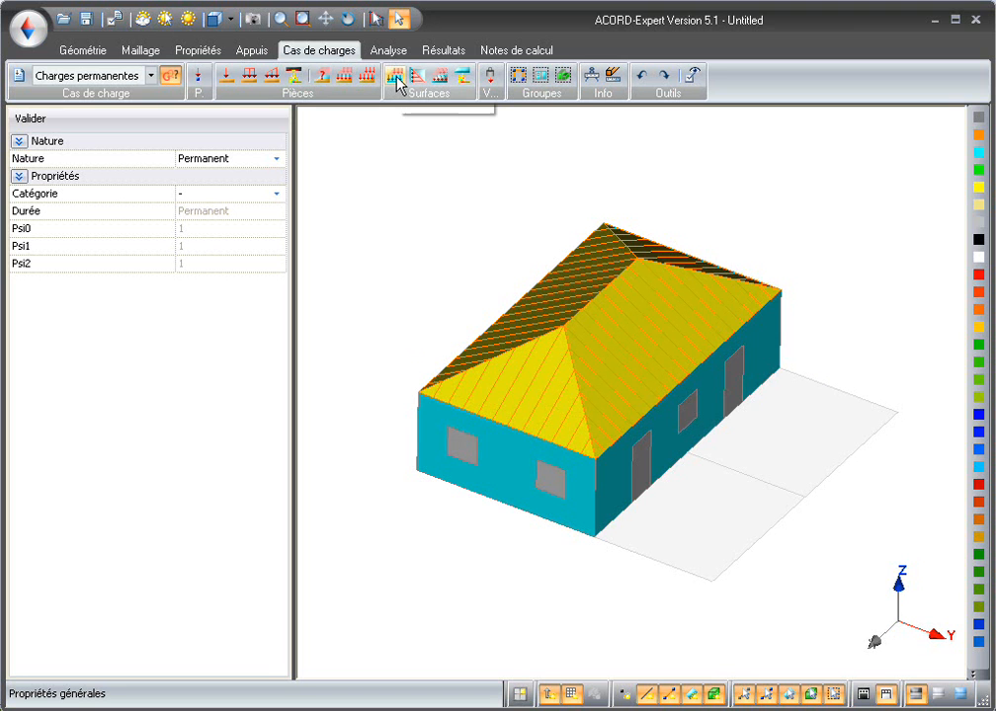
pyautogui.click(343, 82)
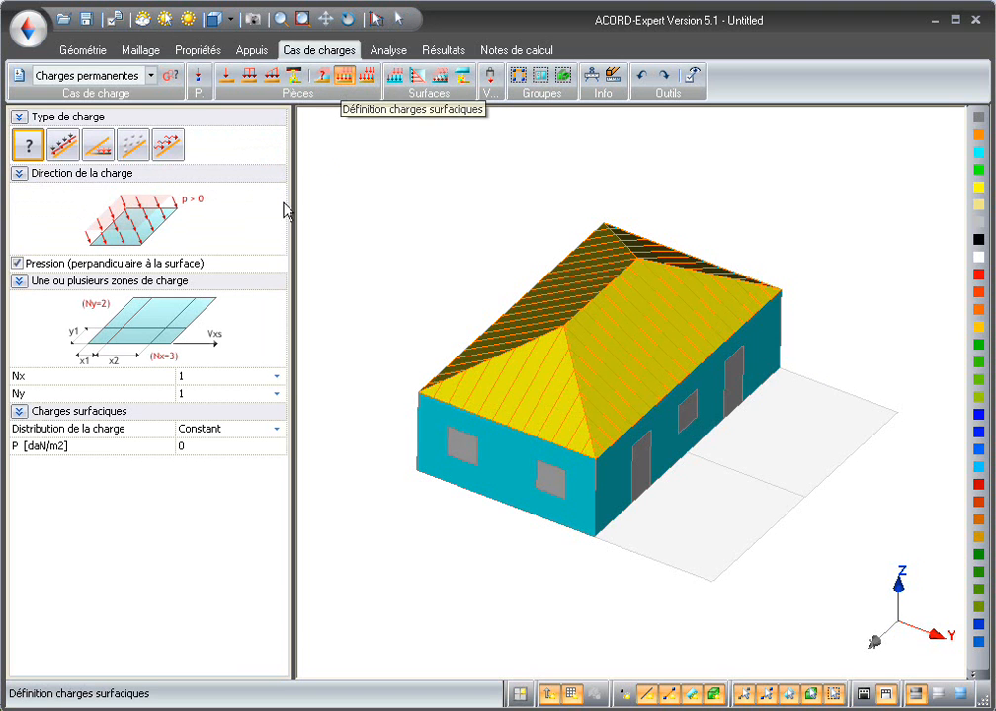
pyautogui.click(72, 154)
pyautogui.click(205, 340)
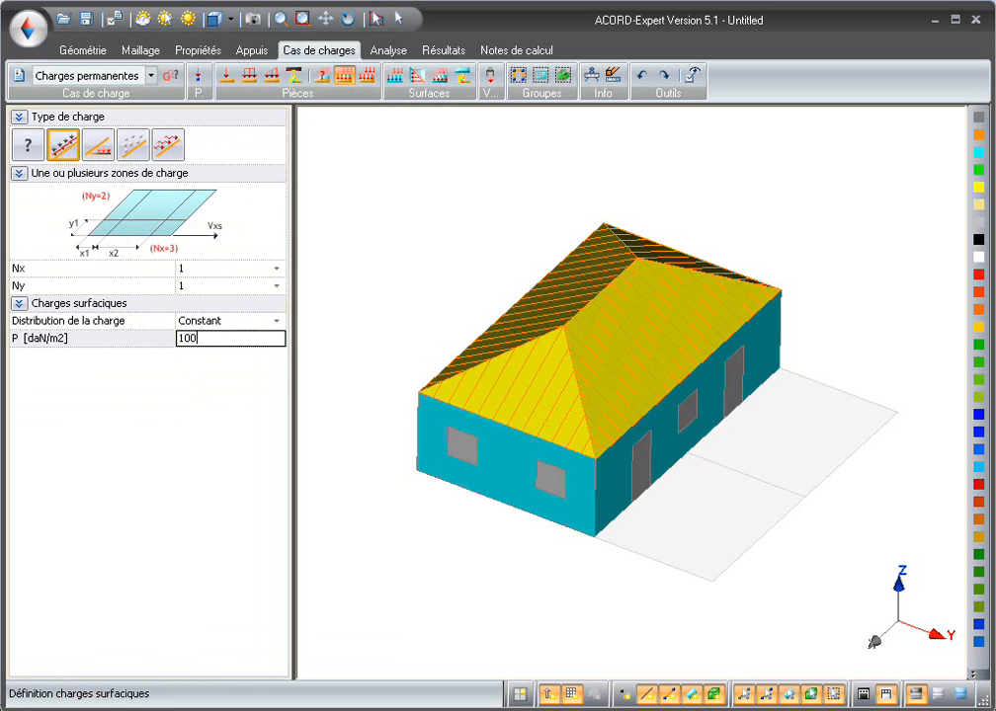
pyautogui.press('Return')
pyautogui.click(521, 376)
pyautogui.click(566, 289)
pyautogui.click(616, 321)
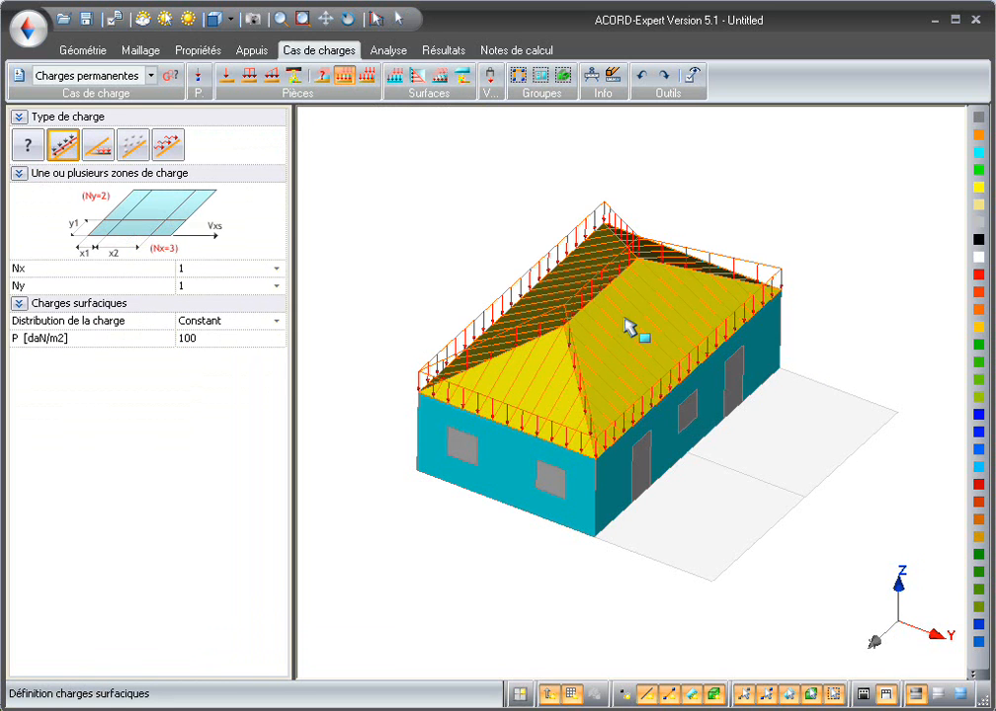
pyautogui.click(658, 265)
# - Run the calculation for only the Charges permanentes load case
pyautogui.click(388, 51)
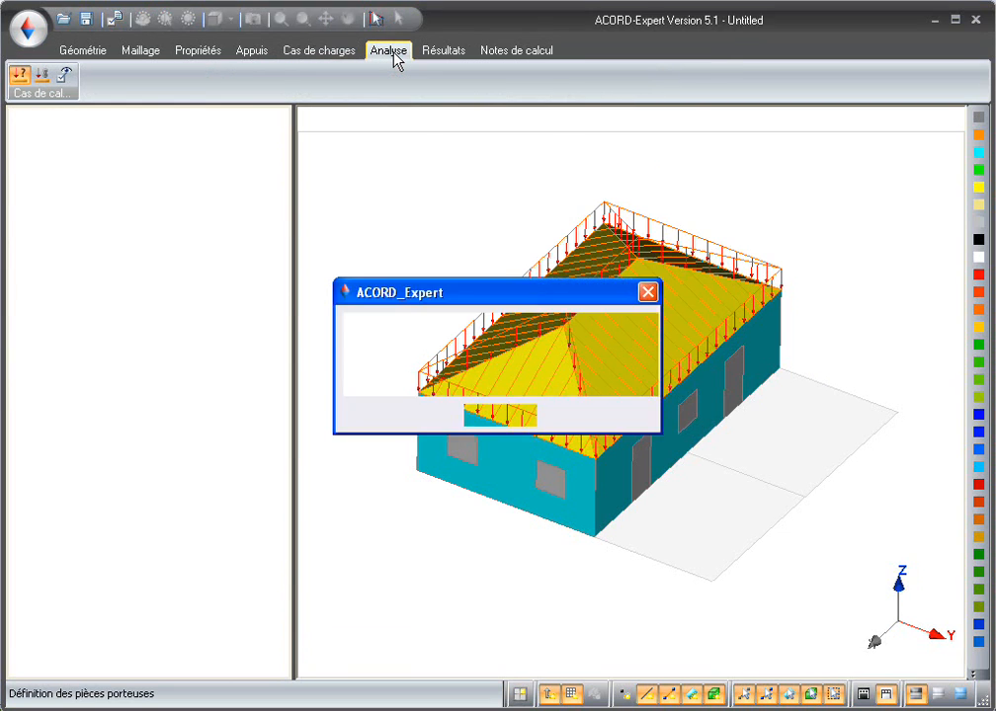
pyautogui.click(395, 119)
pyautogui.click(335, 160)
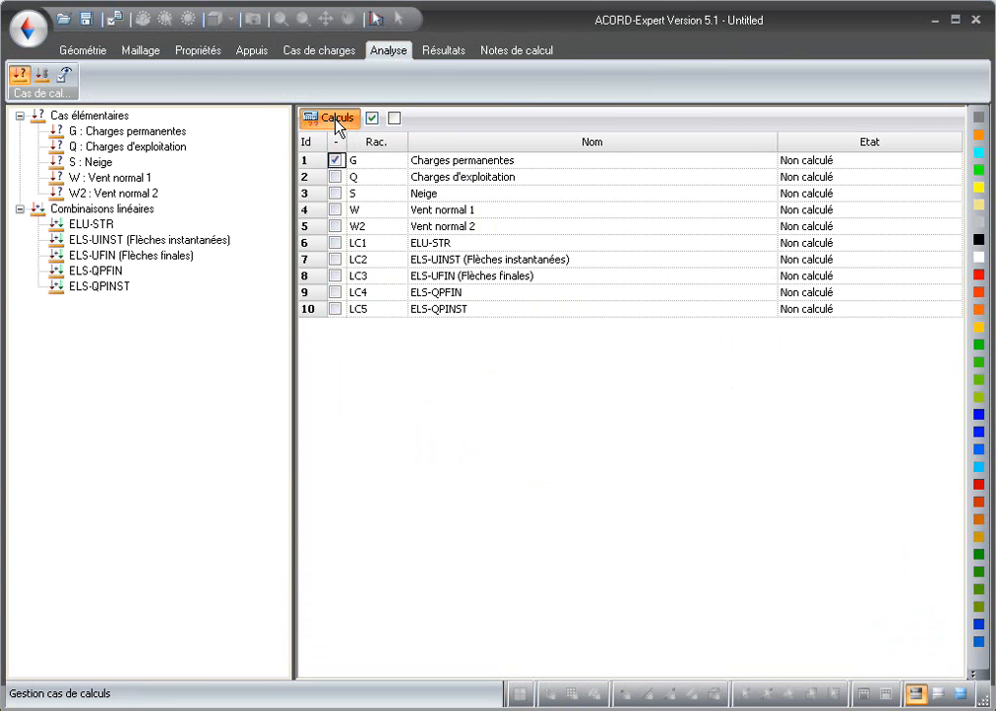
pyautogui.click(336, 119)
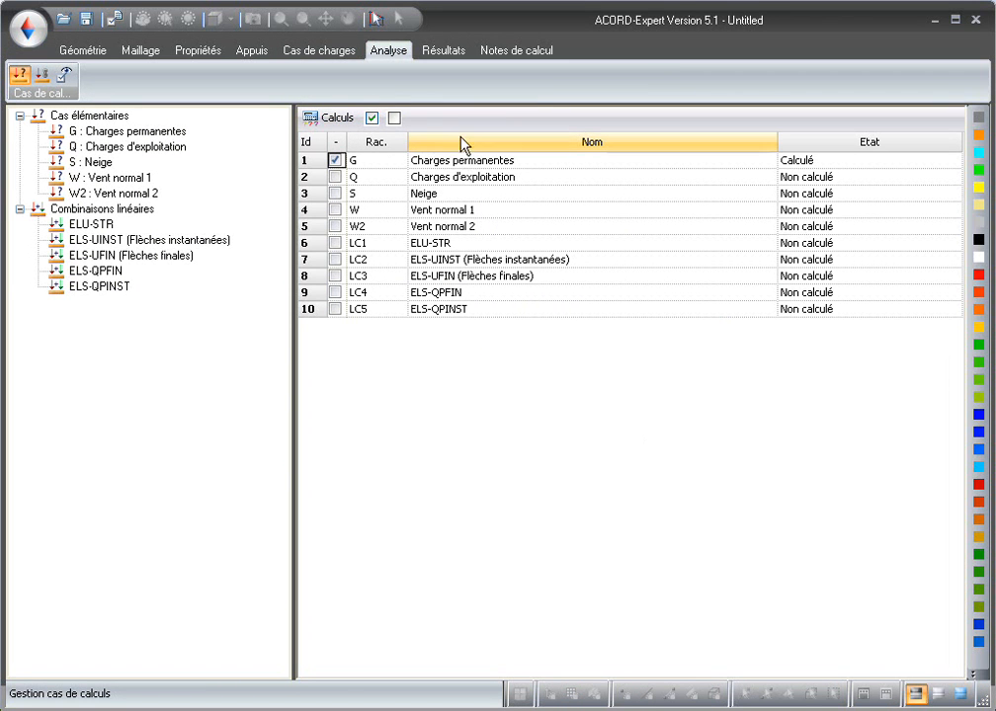
# - Examine the deformed shape of the house under permanent loads and turn the displacement display off again
pyautogui.click(446, 54)
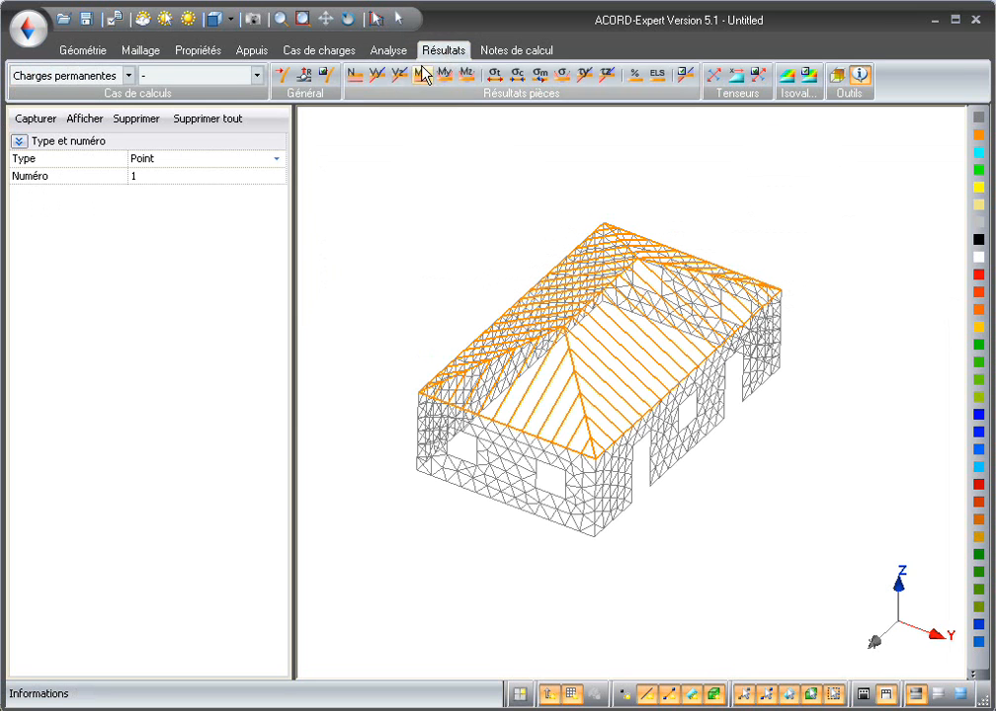
pyautogui.scroll(3, 540, 368)
pyautogui.scroll(2, 597, 395)
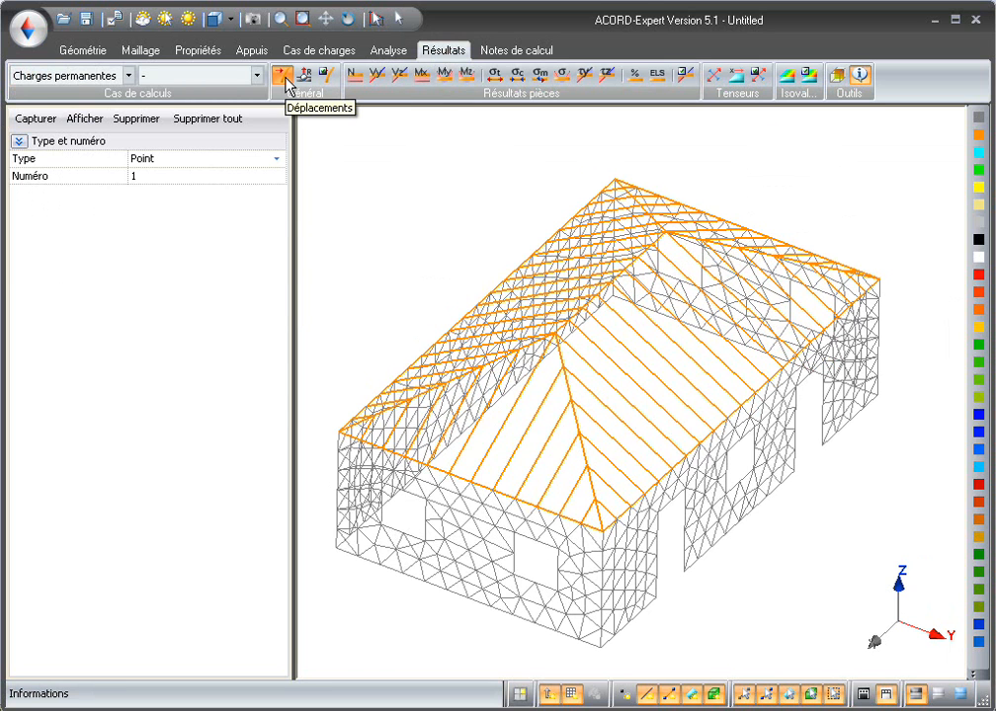
pyautogui.click(282, 77)
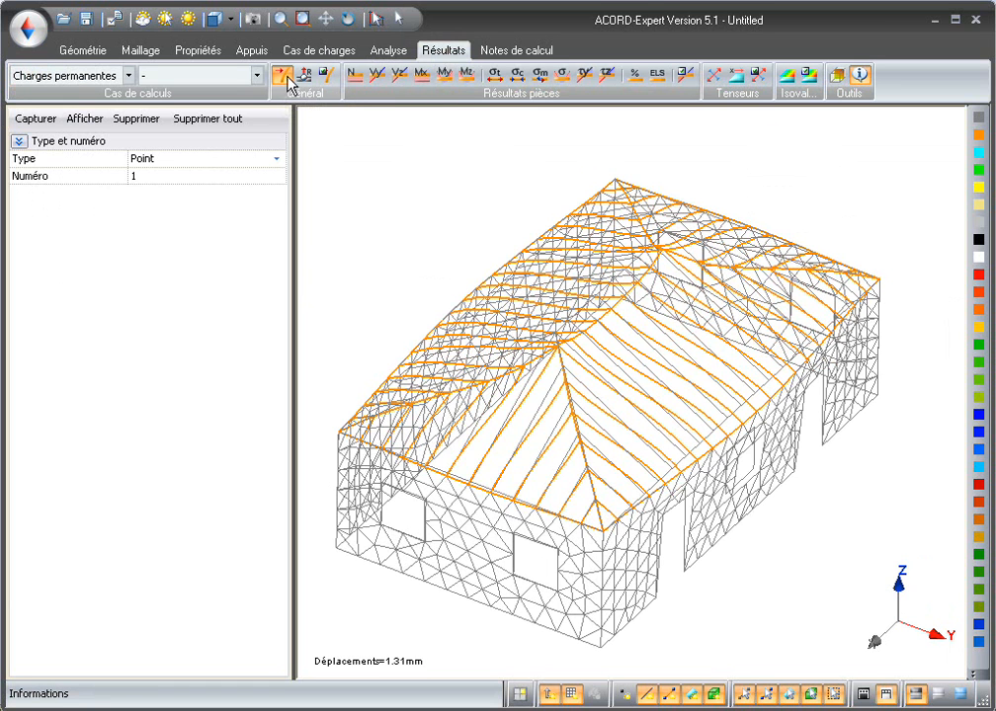
pyautogui.click(283, 81)
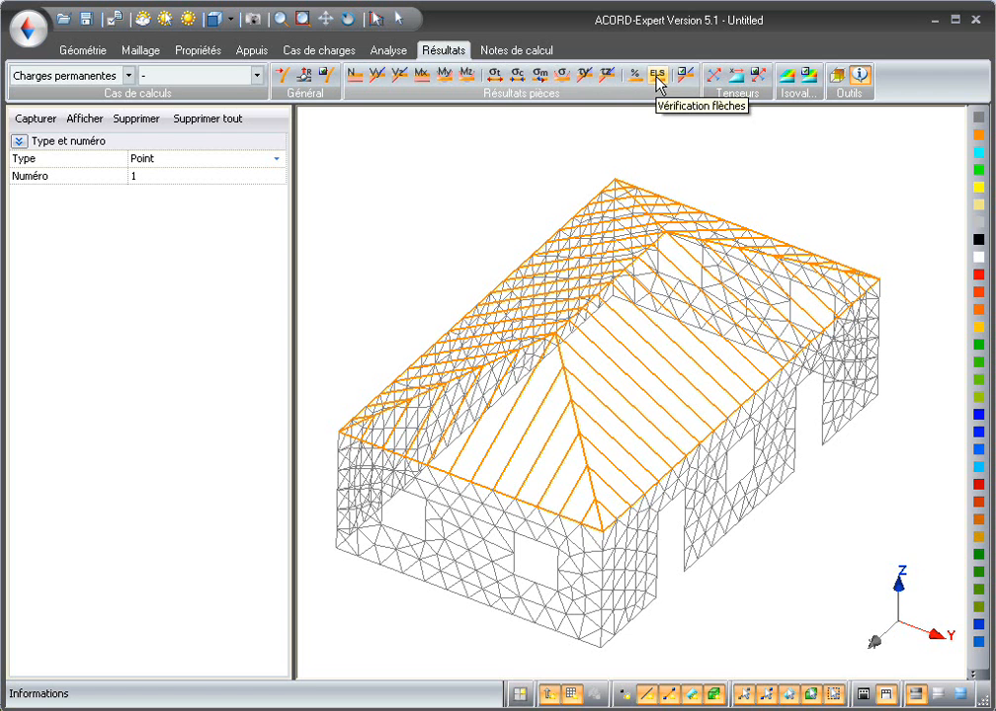
# - Display the stress tensors on the wall mesh and examine them around the front corner
pyautogui.click(713, 87)
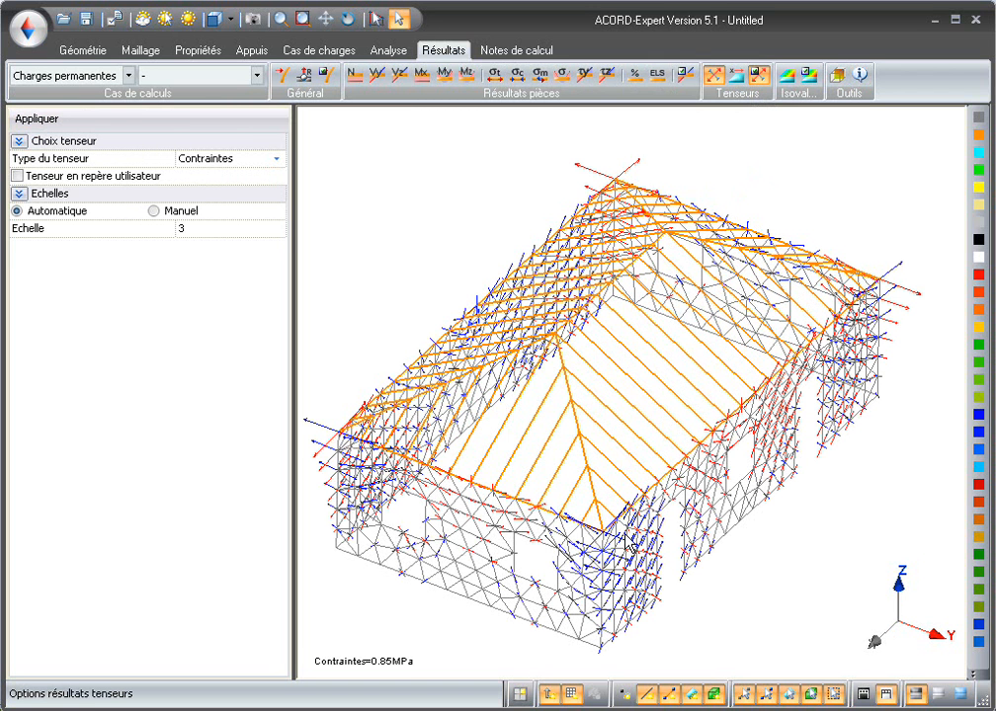
pyautogui.scroll(5, 624, 509)
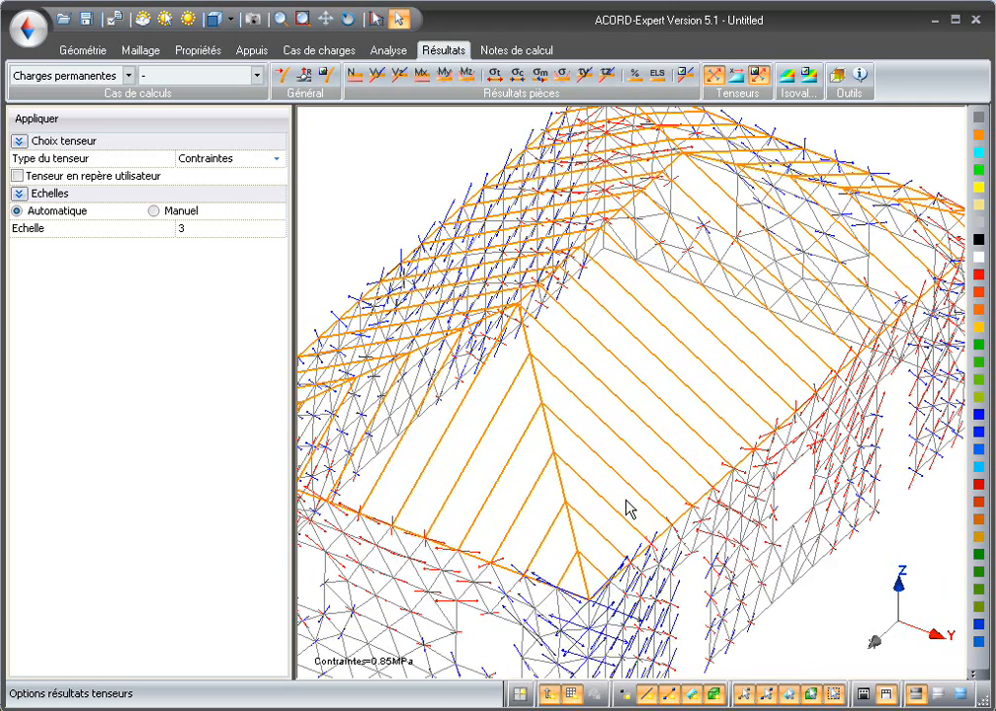
pyautogui.scroll(3, 581, 395)
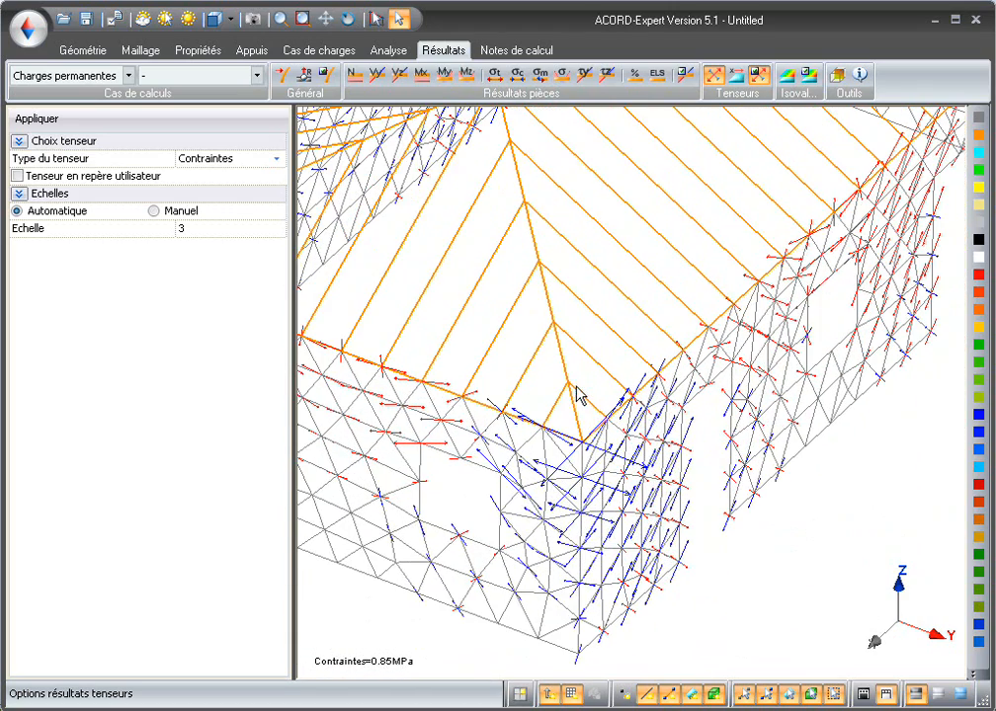
pyautogui.click(348, 19)
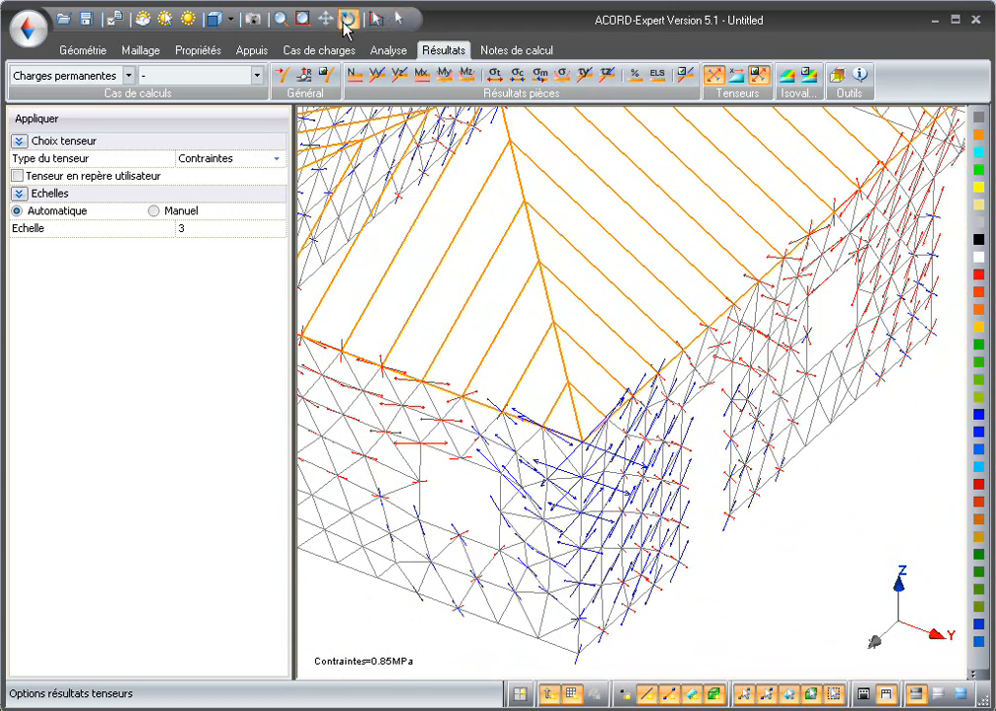
pyautogui.moveTo(579, 339); pyautogui.dragTo(661, 436)
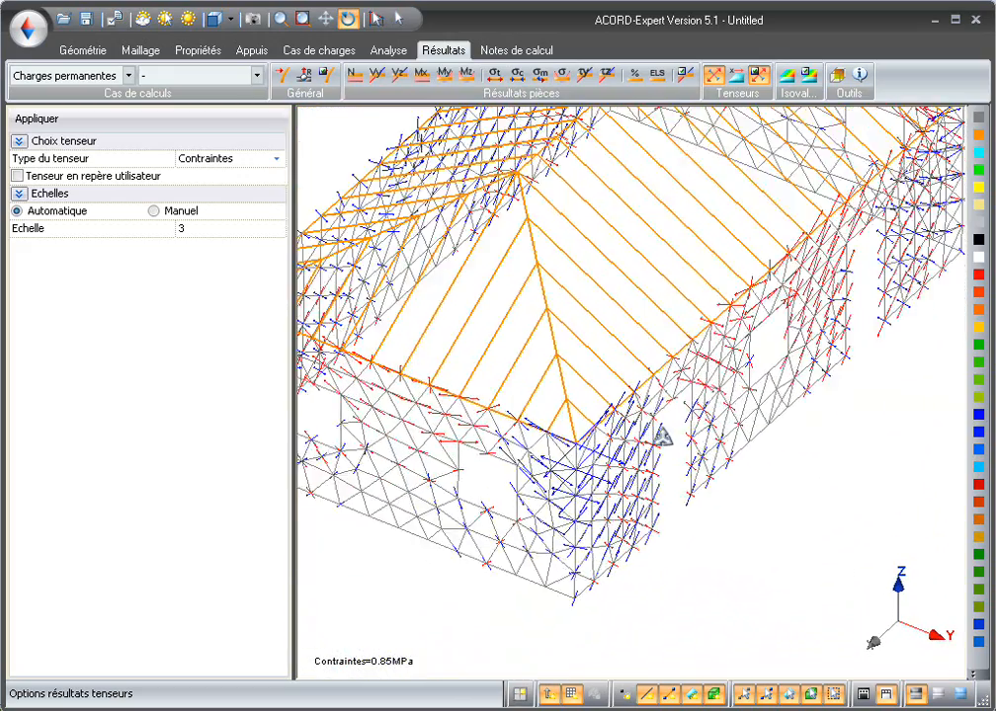
# - Query the stress tensor values at a mesh point near the top of the long wall above the door
pyautogui.click(858, 77)
pyautogui.click(681, 376)
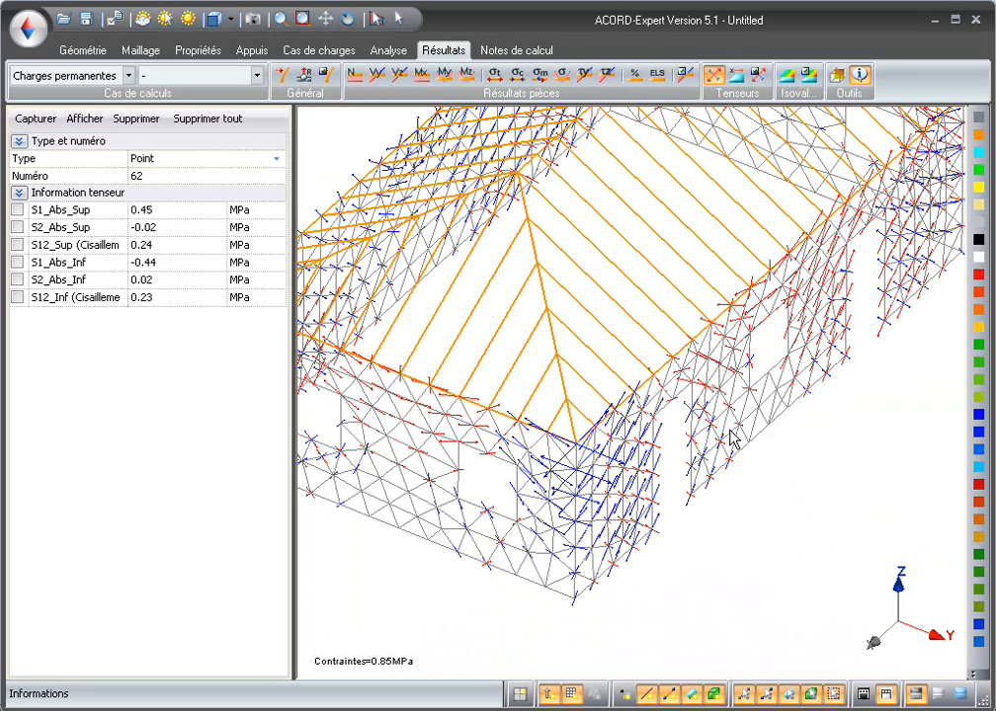
pyautogui.scroll(-2, 730, 440)
pyautogui.scroll(2, 670, 366)
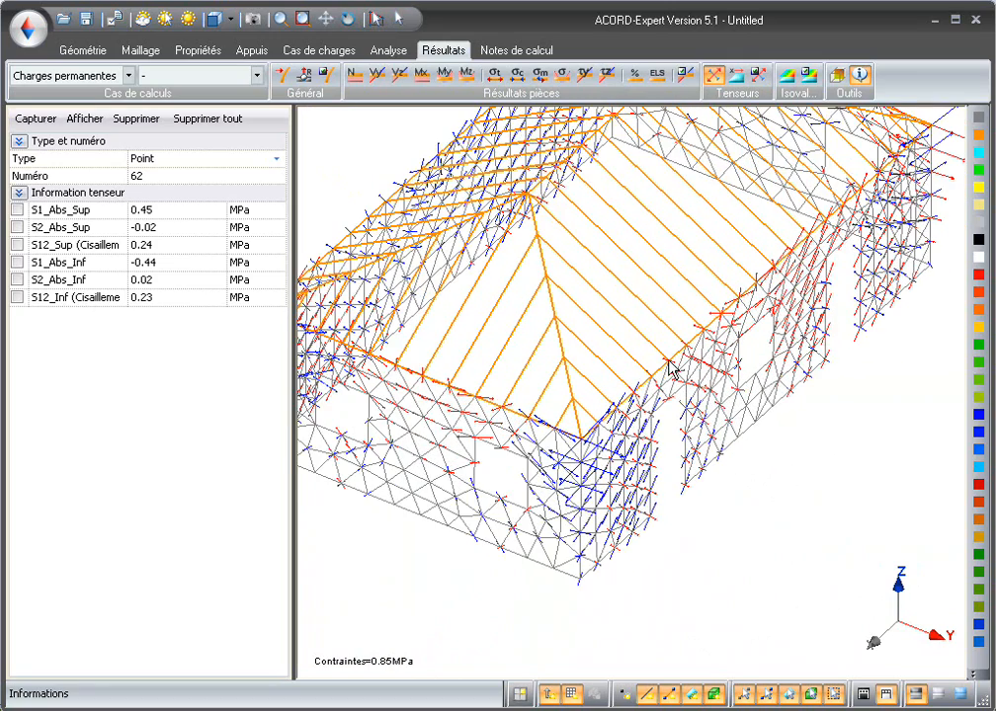
# - Display colour isovalues on the walls and apply Déplacement v as the plotted scalar
pyautogui.click(787, 81)
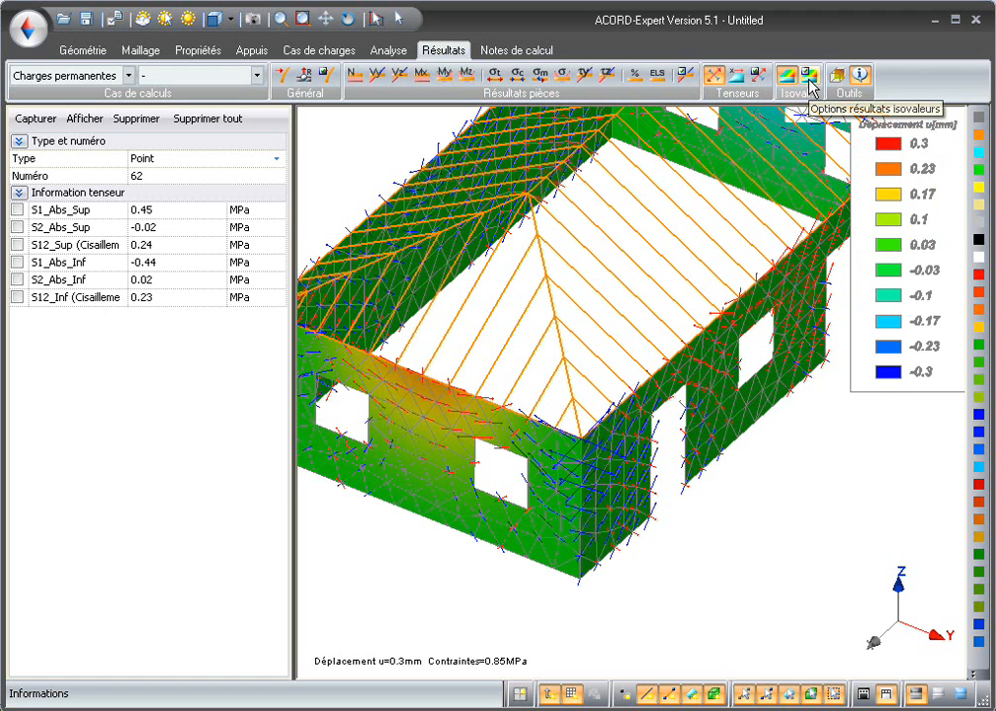
pyautogui.click(809, 77)
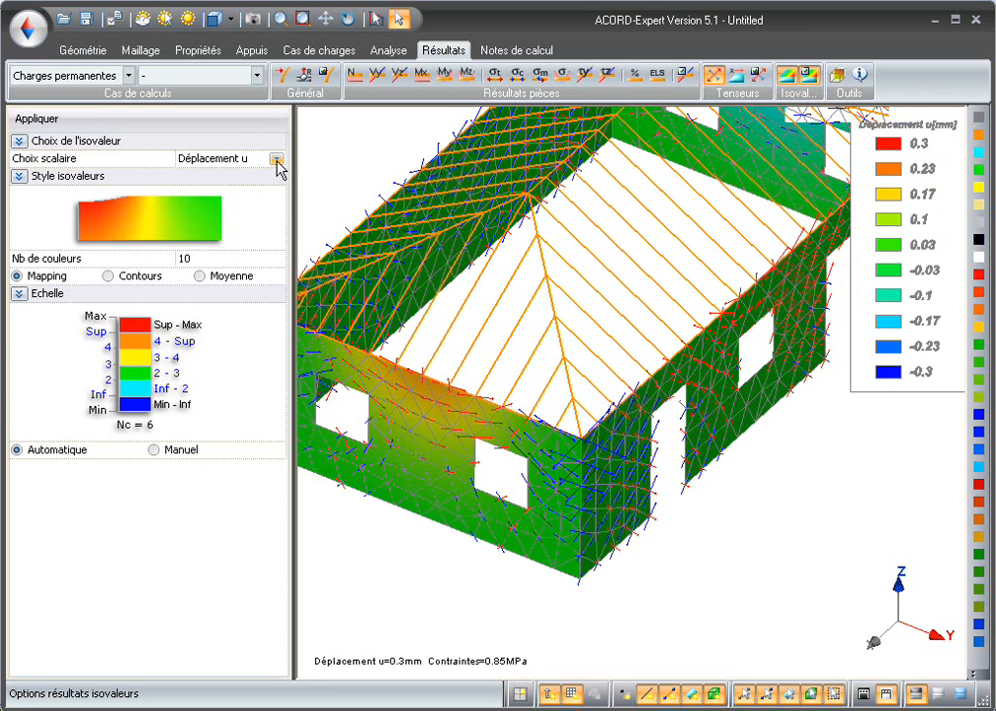
pyautogui.click(277, 159)
pyautogui.click(278, 237)
pyautogui.click(279, 235)
pyautogui.click(279, 235)
pyautogui.click(279, 235)
pyautogui.click(279, 235)
pyautogui.click(278, 235)
pyautogui.click(278, 235)
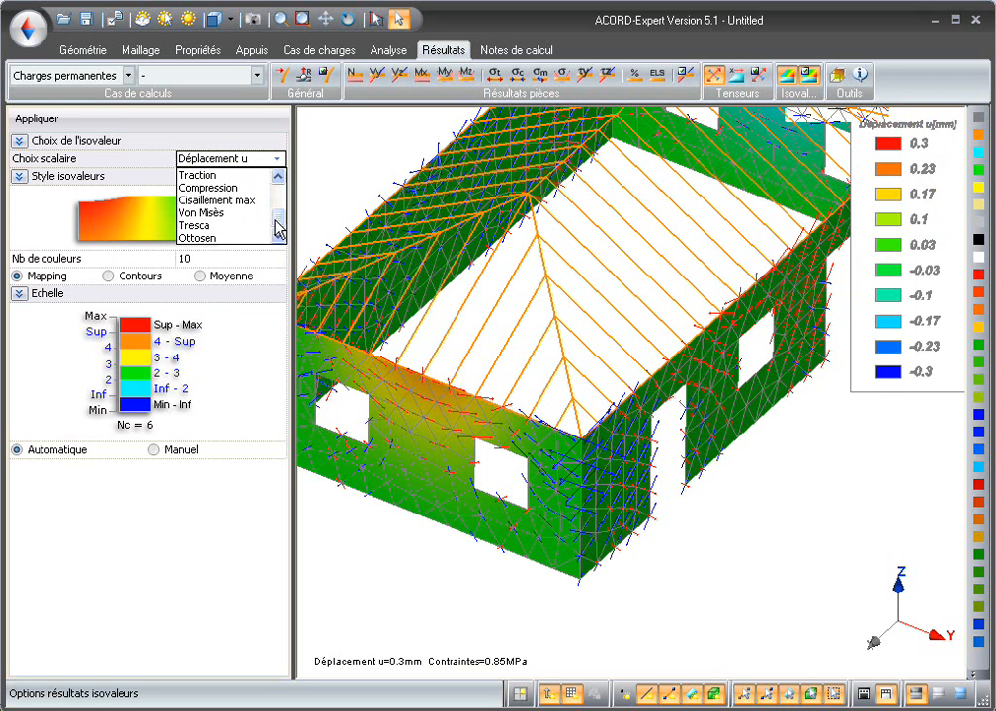
pyautogui.moveTo(278, 226); pyautogui.dragTo(279, 205)
pyautogui.click(247, 199)
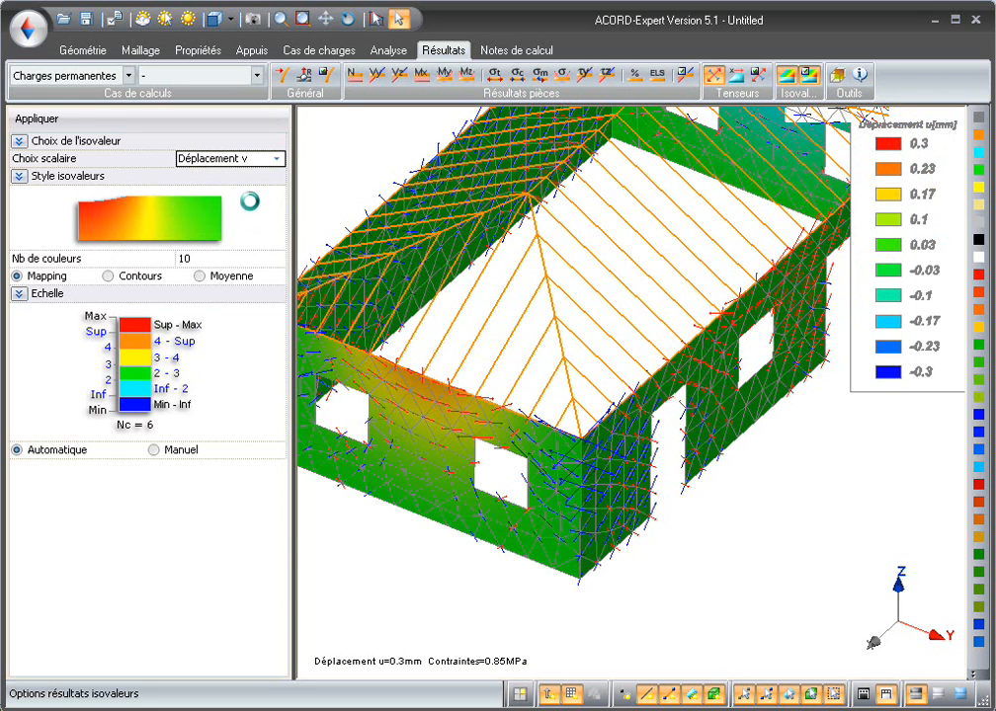
pyautogui.click(40, 119)
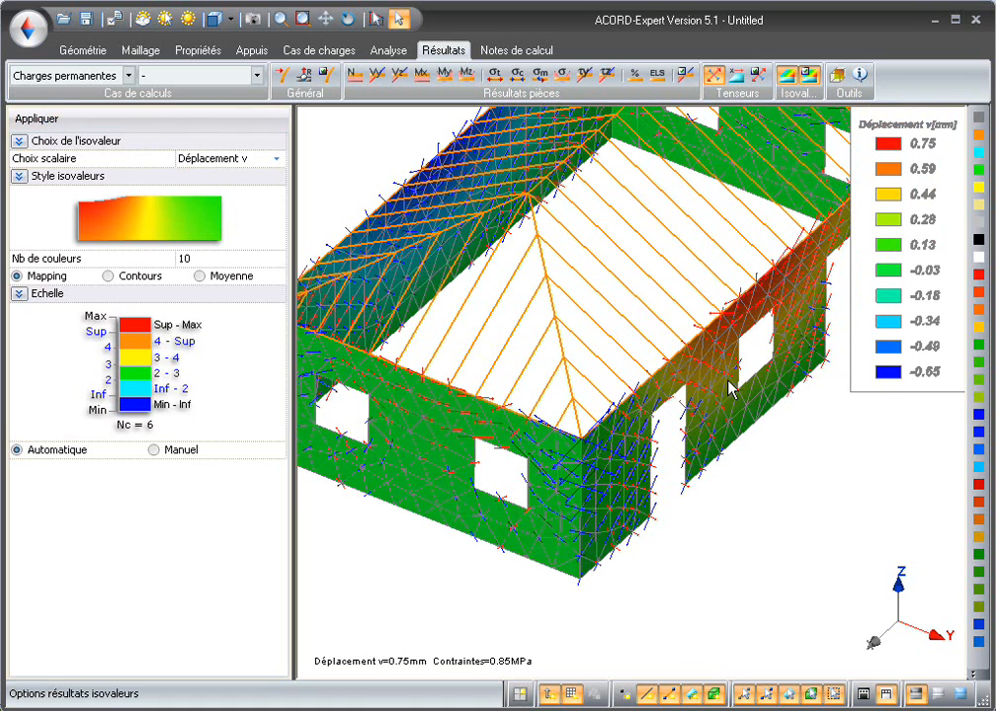
# - Examine the Déplacement v colour isovalues over the whole house from a slightly rotated view
pyautogui.scroll(-3, 728, 388)
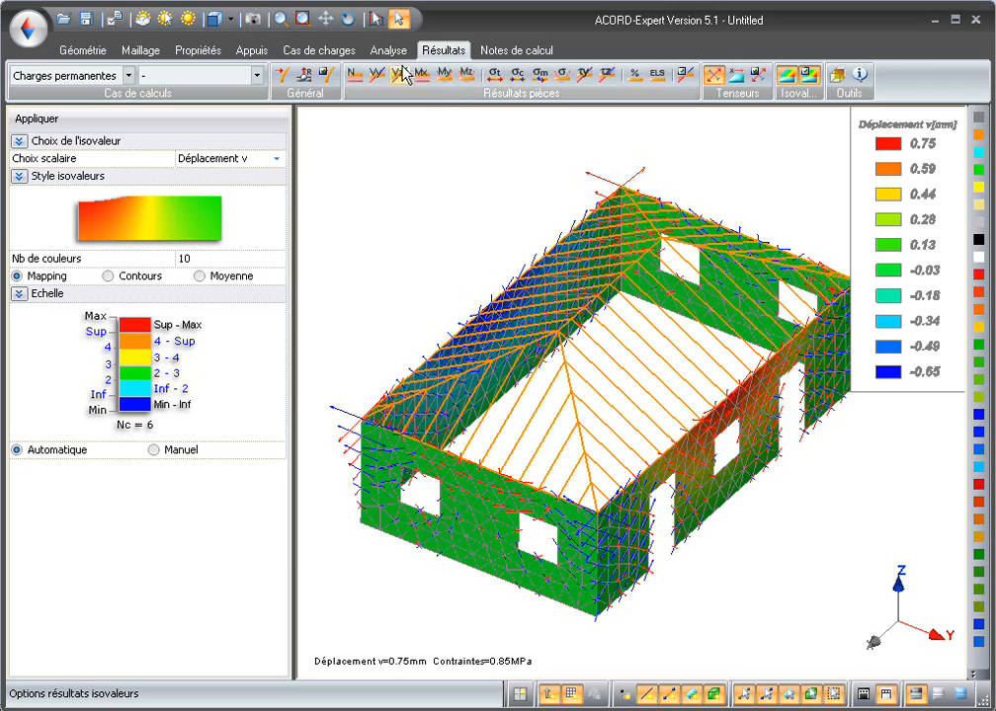
pyautogui.click(350, 19)
pyautogui.moveTo(730, 457); pyautogui.dragTo(495, 282)
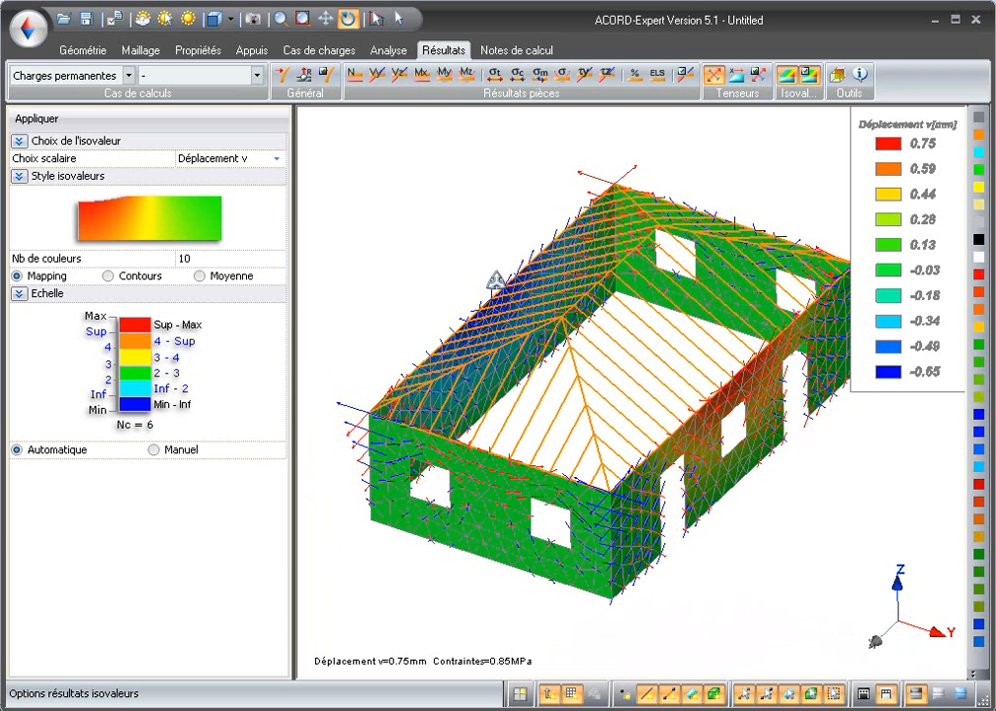
pyautogui.moveTo(675, 469); pyautogui.dragTo(672, 478)
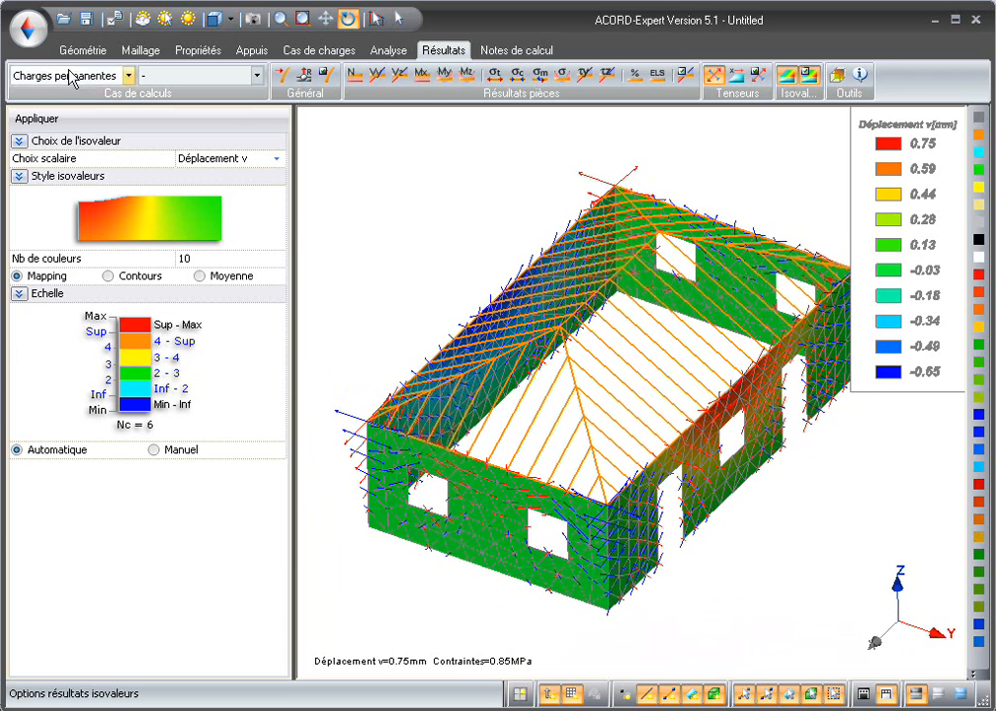
# - Open the recent study YPPO-AgiaParaskeviM.acord and view the whole church geometry
pyautogui.click(35, 39)
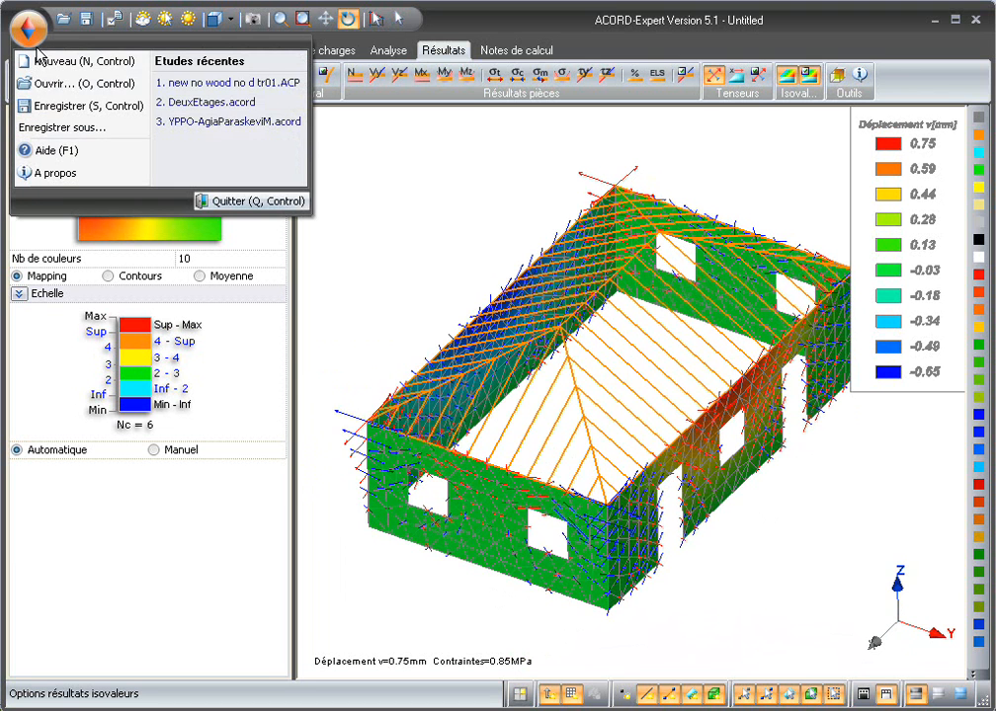
pyautogui.click(231, 122)
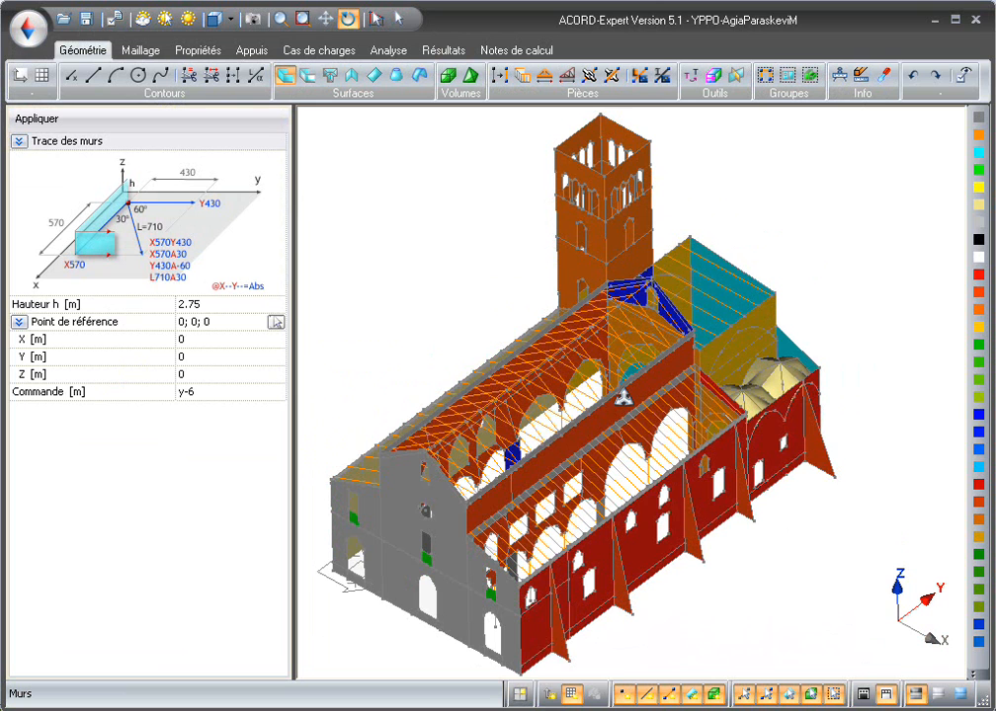
pyautogui.scroll(-1, 623, 397)
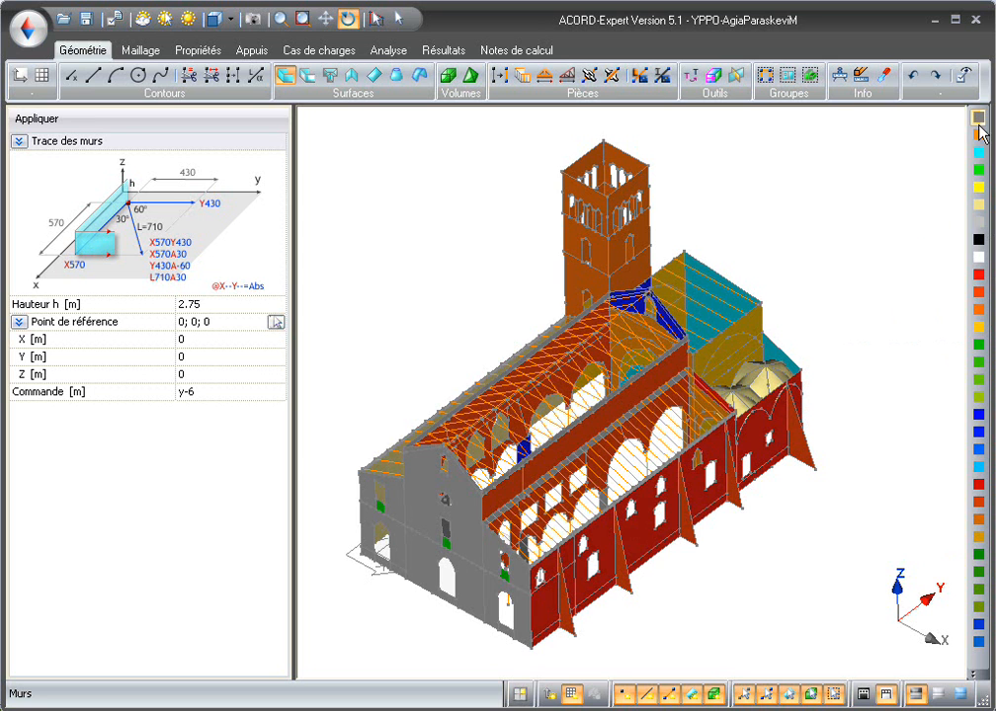
# - Display the church's mesh, examine it closely around the nave arches, and query the model information
pyautogui.click(141, 50)
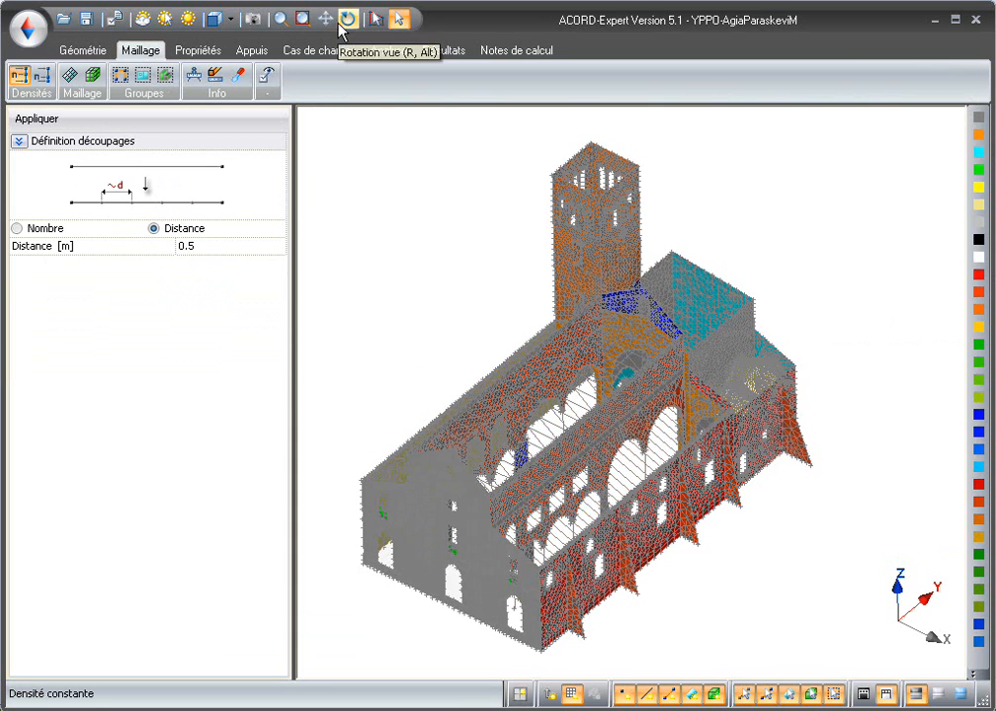
pyautogui.scroll(5, 566, 400)
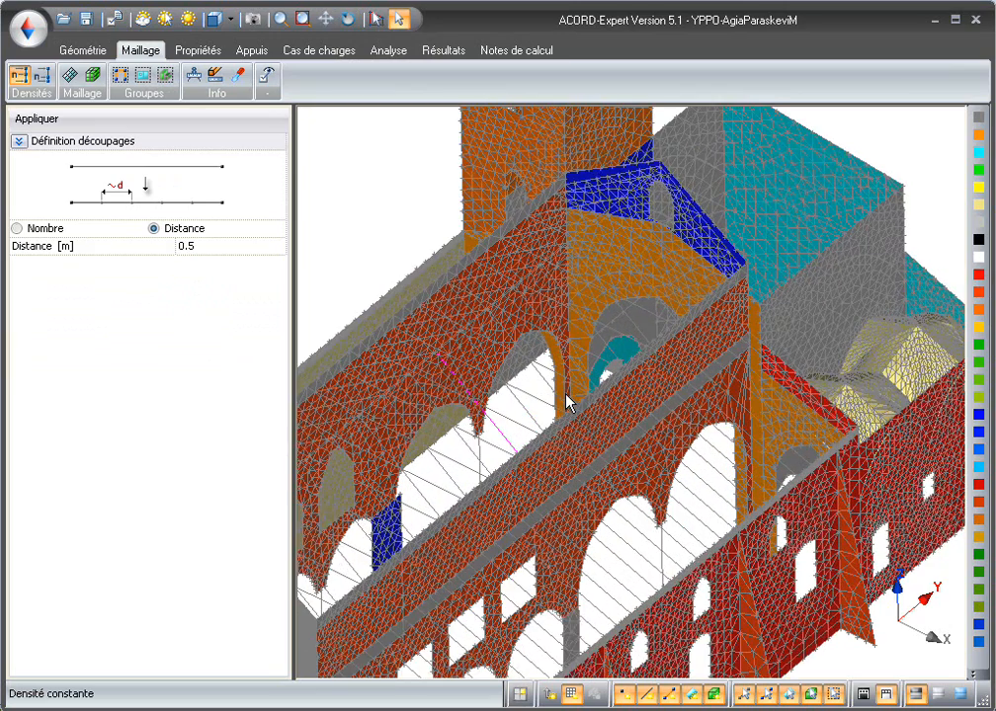
pyautogui.scroll(2, 566, 400)
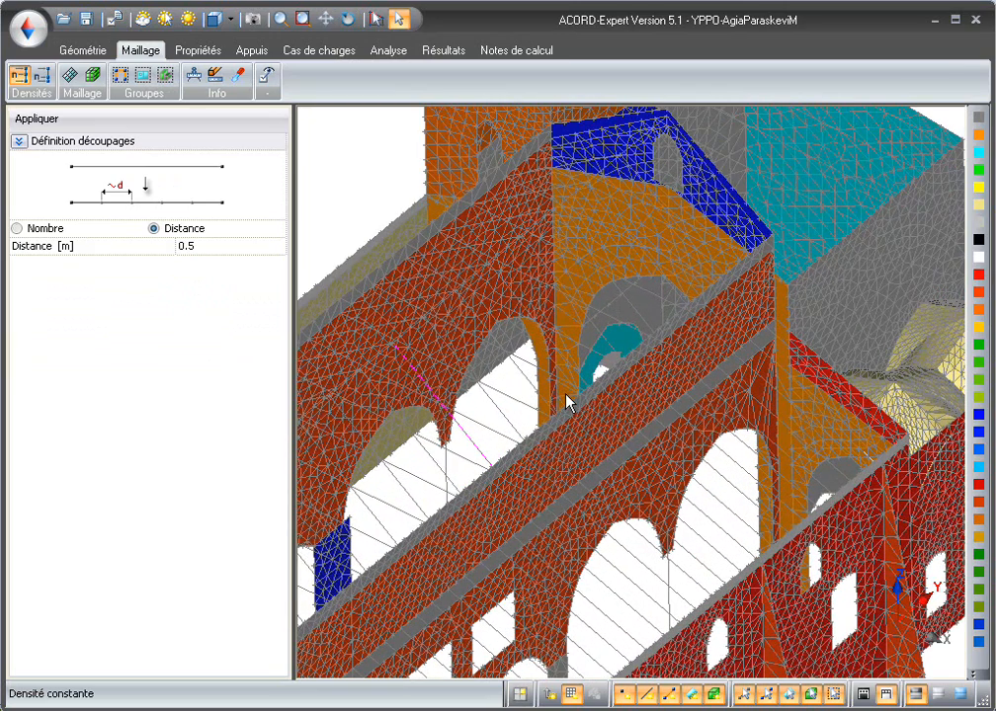
pyautogui.click(216, 78)
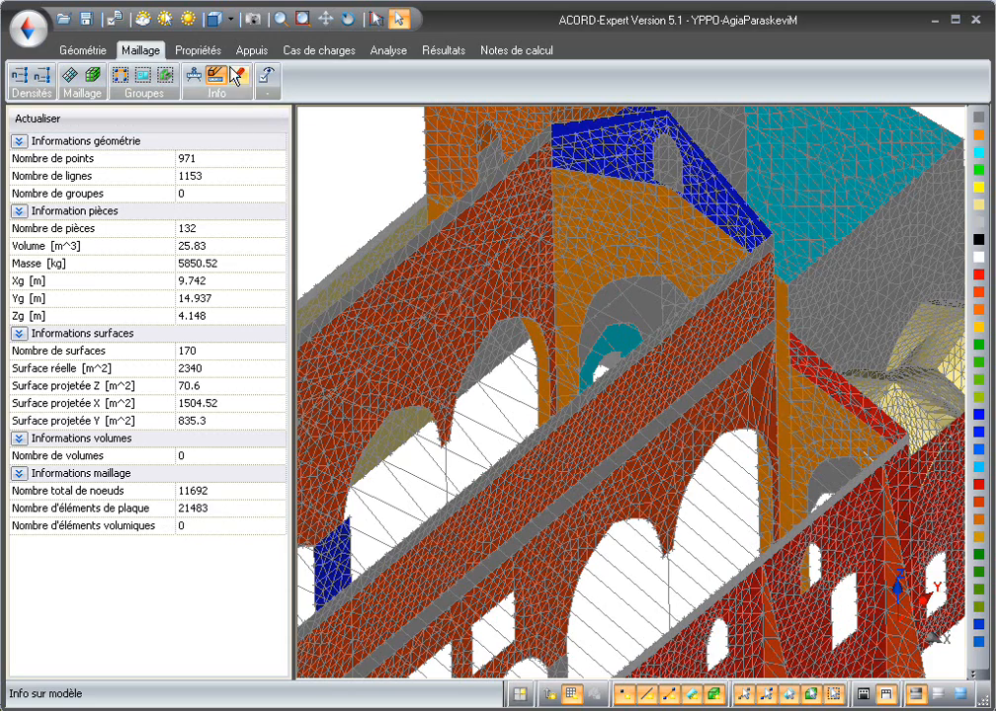
# - Display the church with its assigned properties and examine the timber roof members and wall thicknesses from above
pyautogui.click(201, 50)
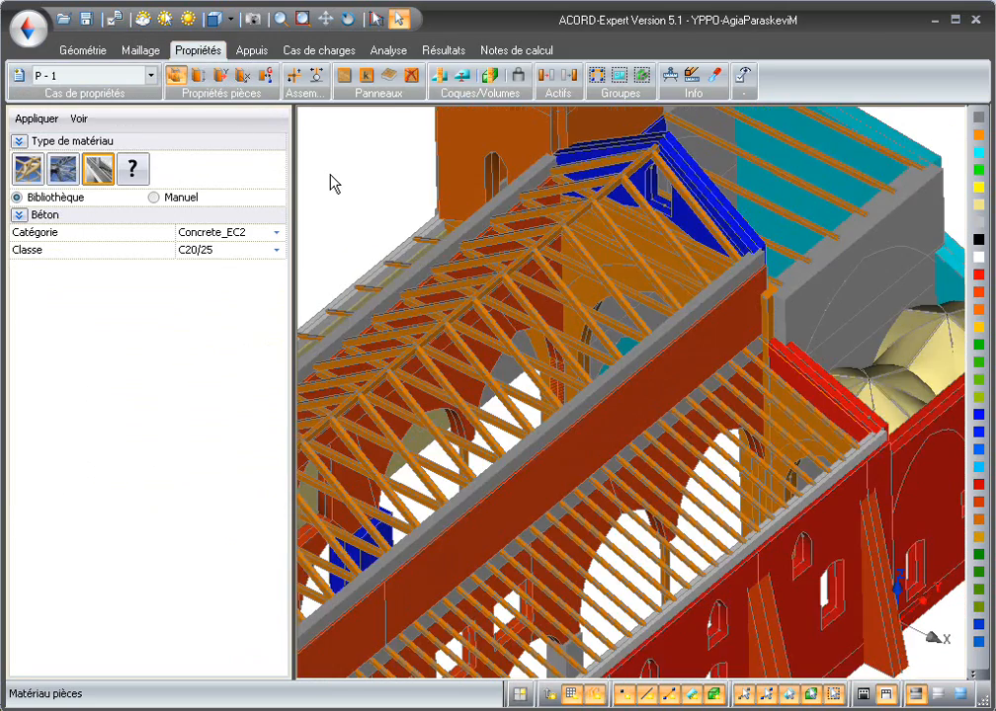
pyautogui.scroll(-3, 329, 183)
pyautogui.moveTo(631, 425); pyautogui.dragTo(713, 382, button='middle')
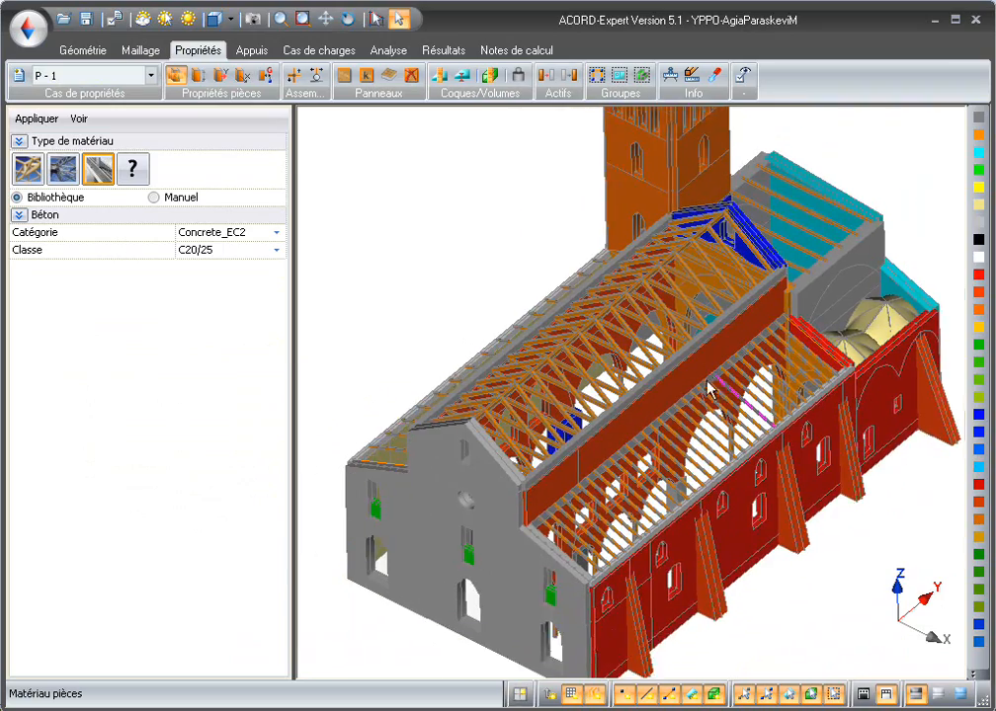
pyautogui.scroll(1, 714, 381)
pyautogui.click(347, 19)
pyautogui.moveTo(755, 512); pyautogui.dragTo(787, 473)
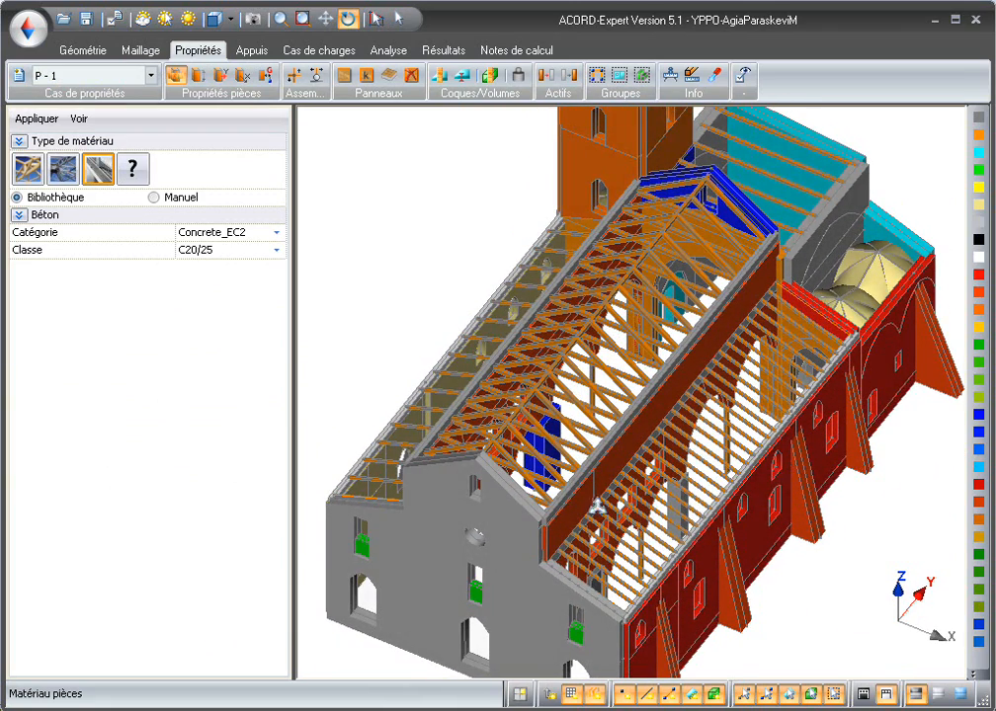